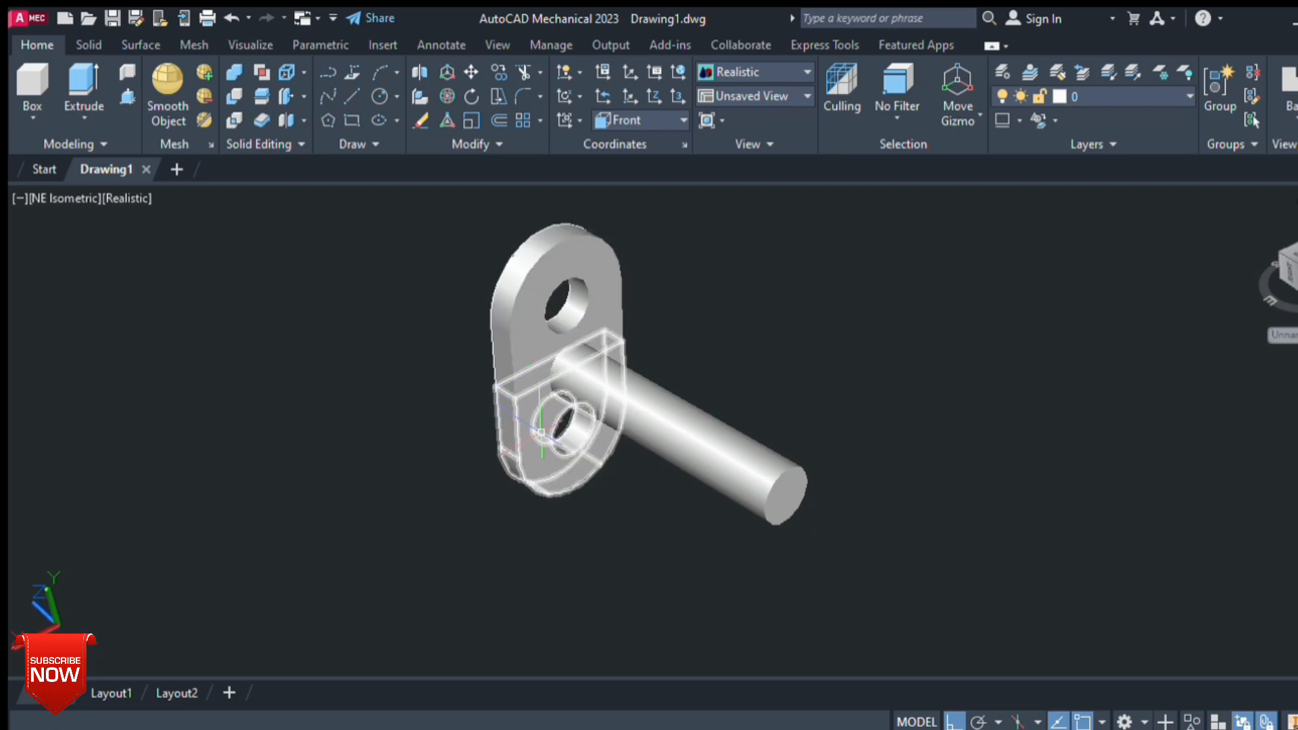
- Create a new blank drawing with the grid hidden and ortho mode on
left_click(541, 432)
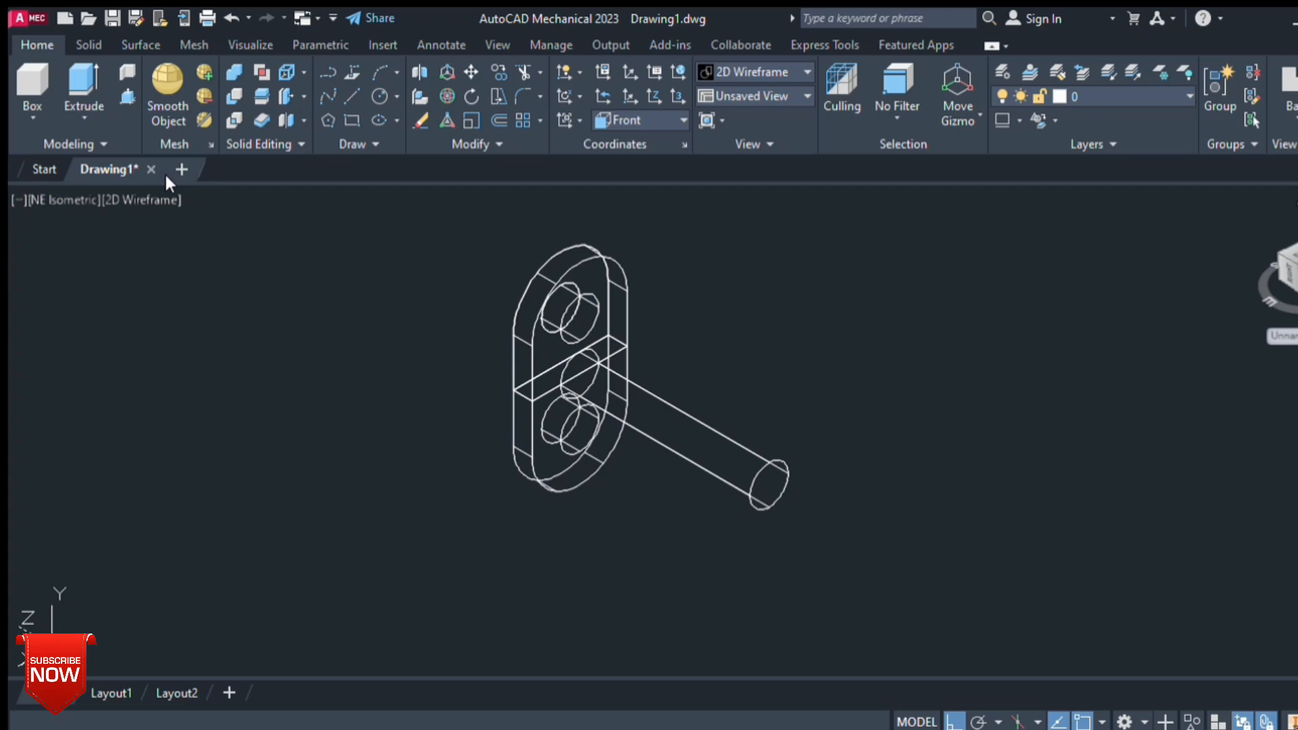
left_click(181, 169)
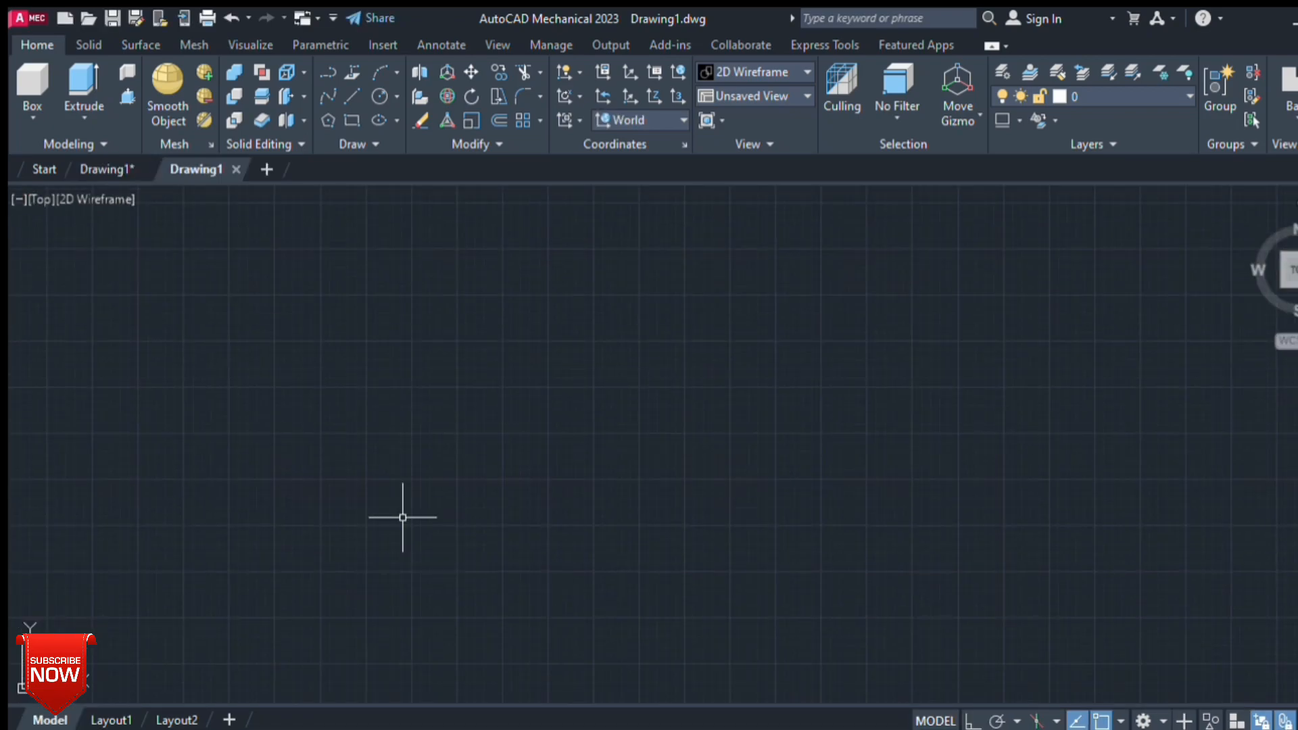
key("F7")
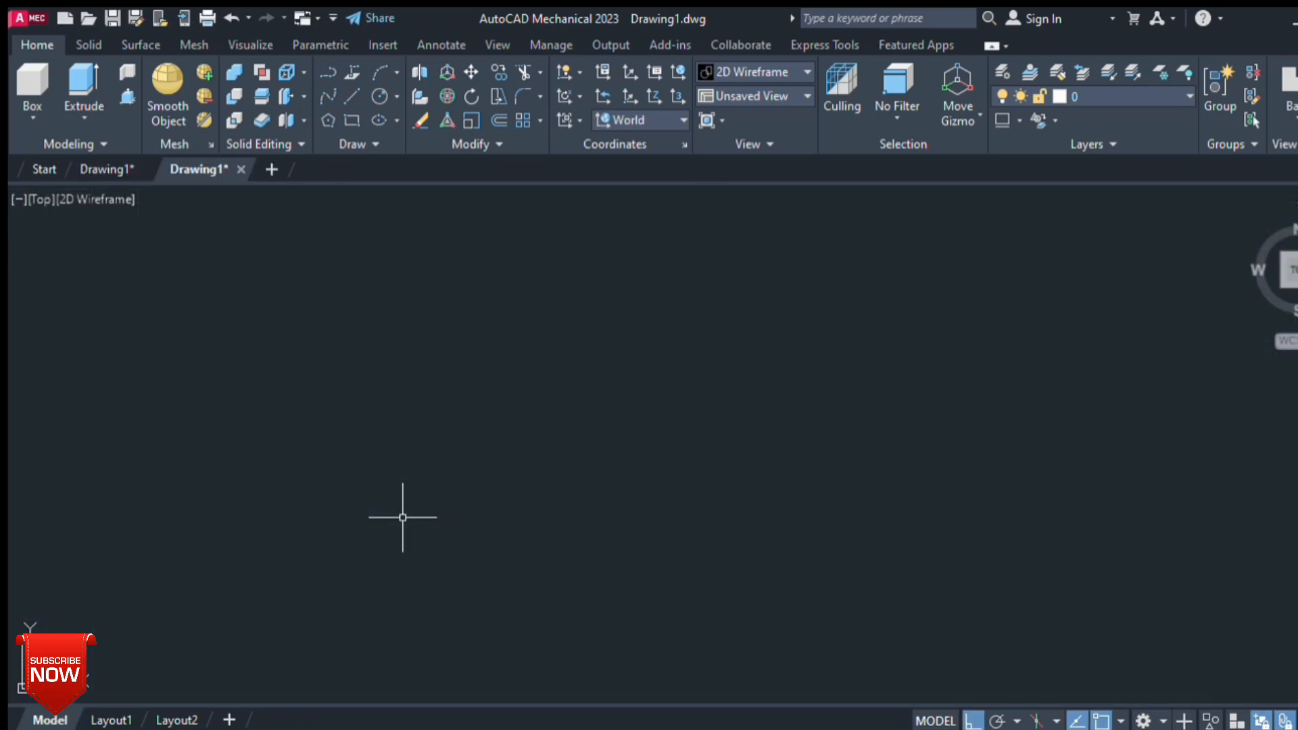
- Draw a closed rectangle from four connected lines, about twice as wide as it is high
key("Return")
key("Escape")
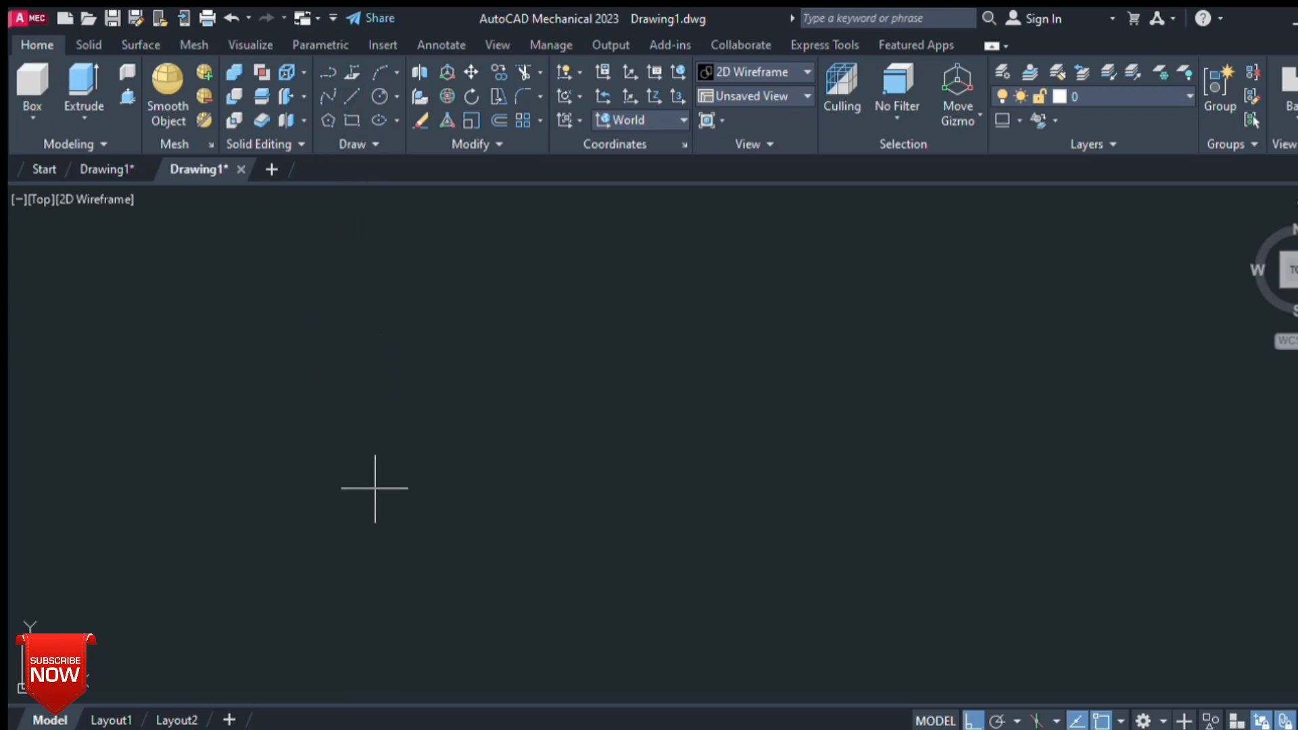
left_click(375, 438)
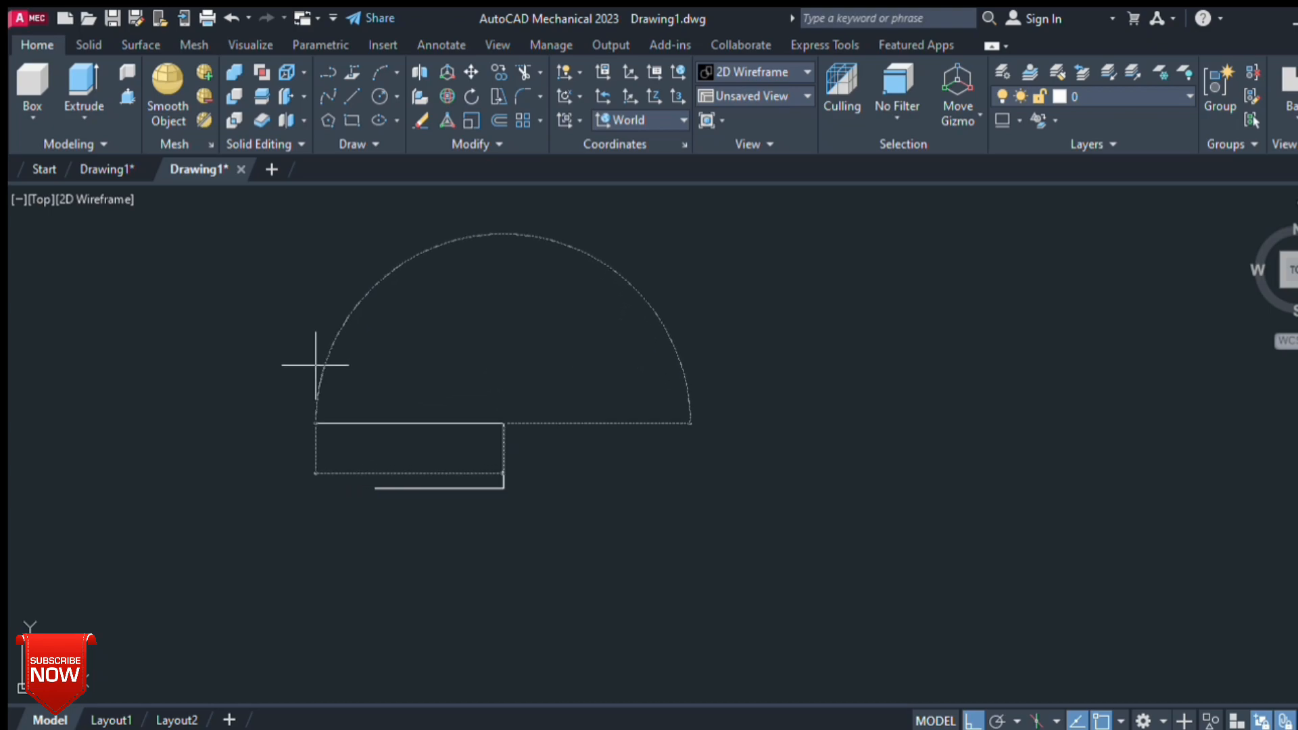
left_click(374, 423)
left_click(375, 488)
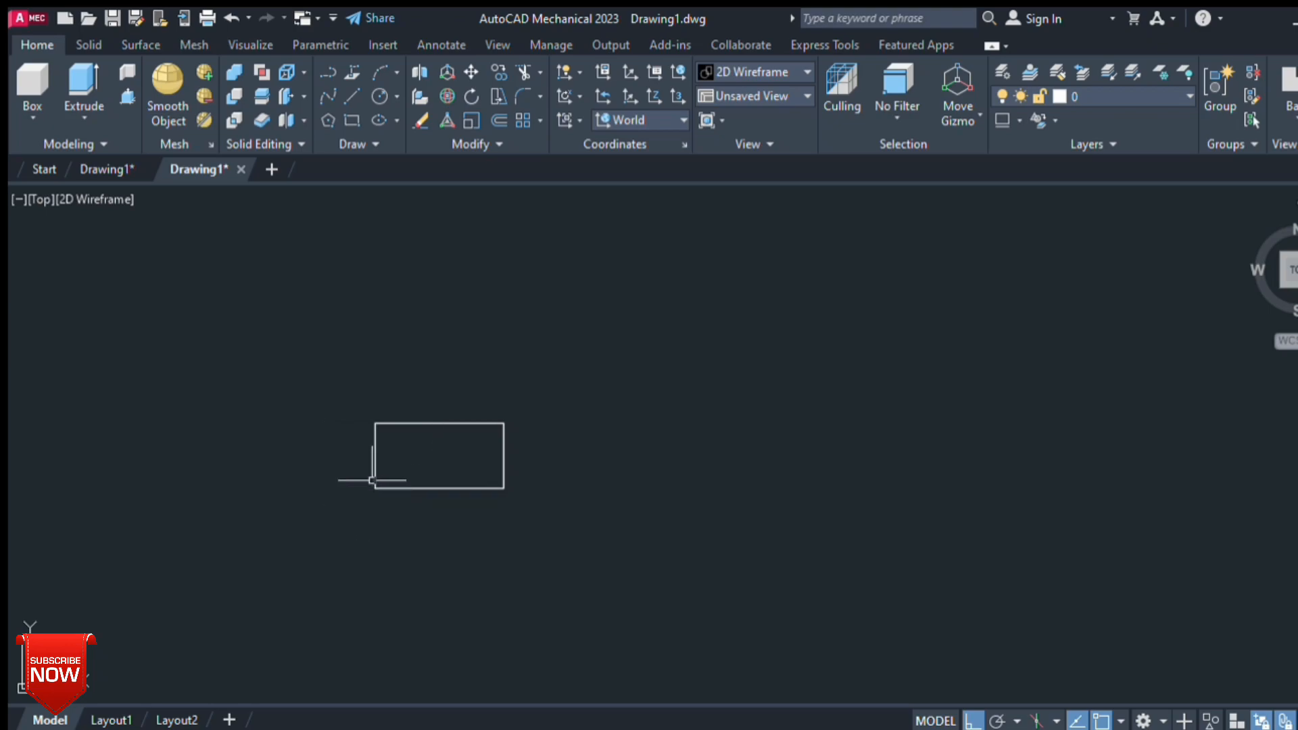
key("Escape")
- Draw a circle centred on the upper line's midpoint with its radius reaching the corner, and delete the rectangle's lower line
left_click(439, 423)
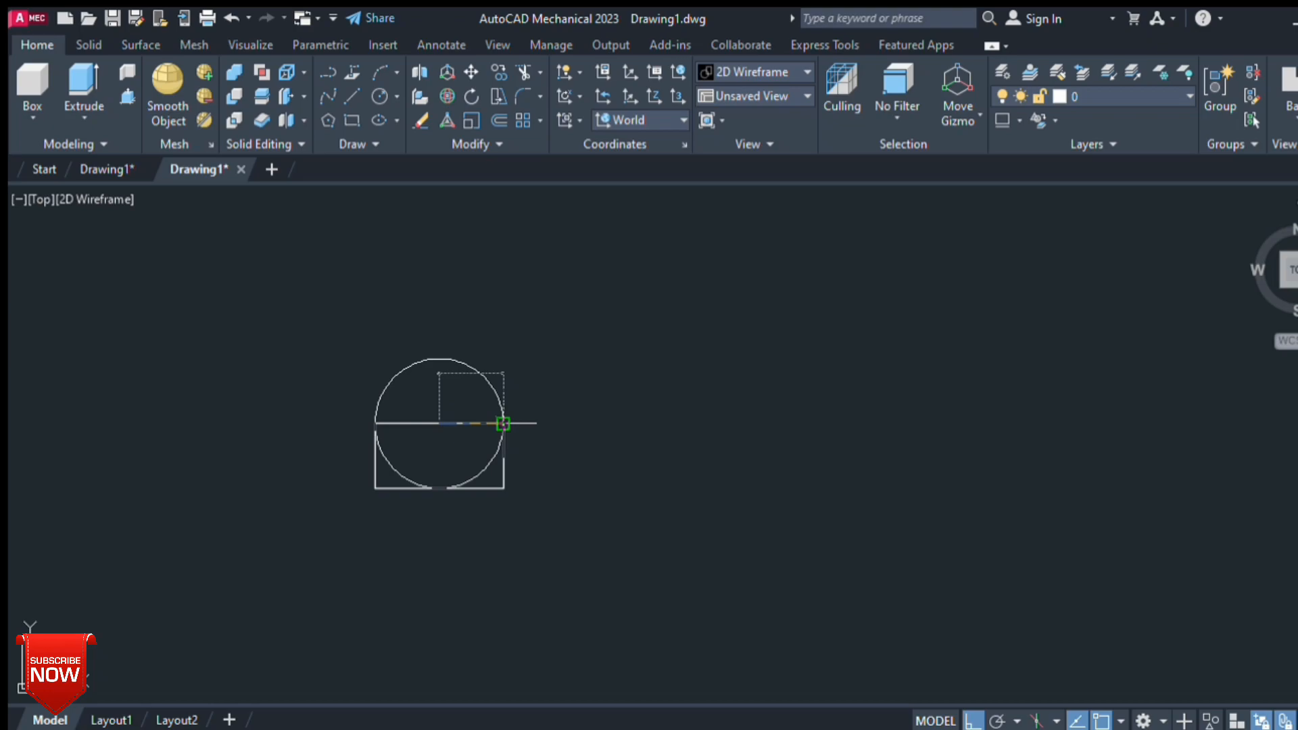
left_click(503, 424)
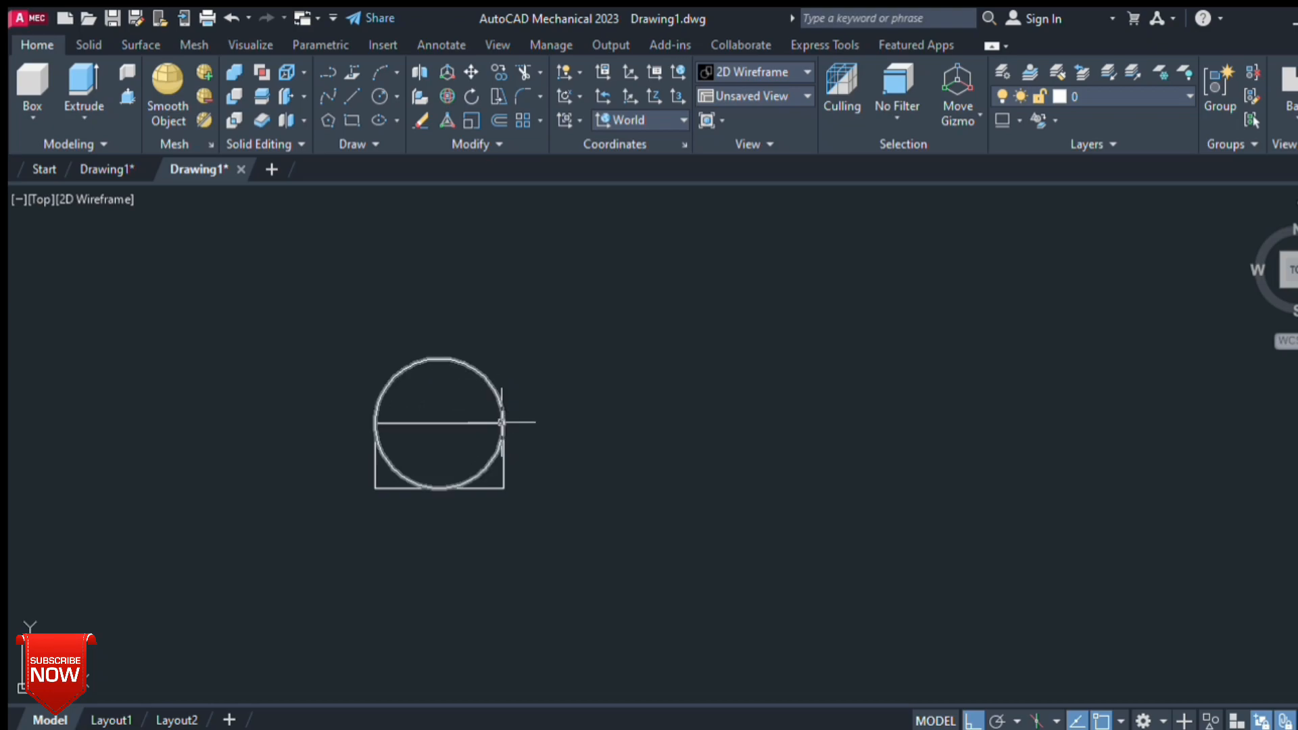
left_click(490, 488)
key("Delete")
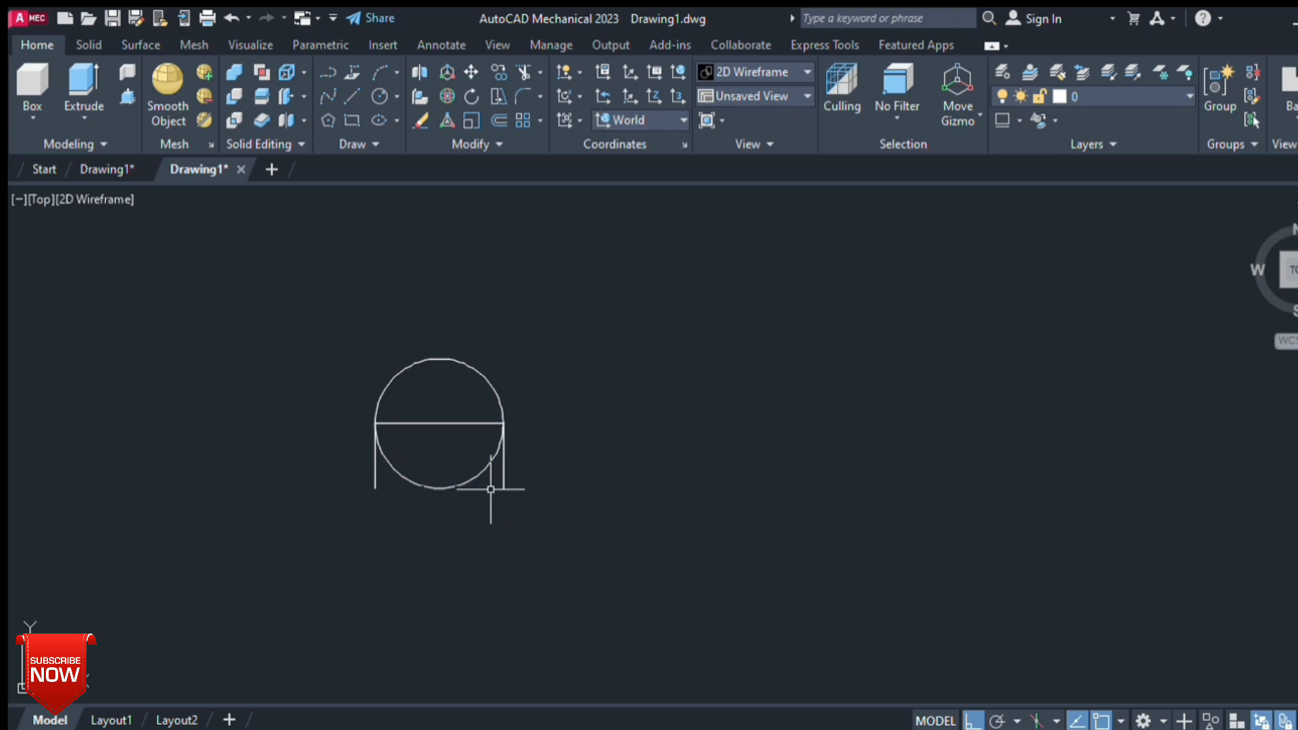
- Draw connected lines that extend both side lines downward by their own length and close the outline with a lower edge
left_click(351, 97)
left_click(504, 488)
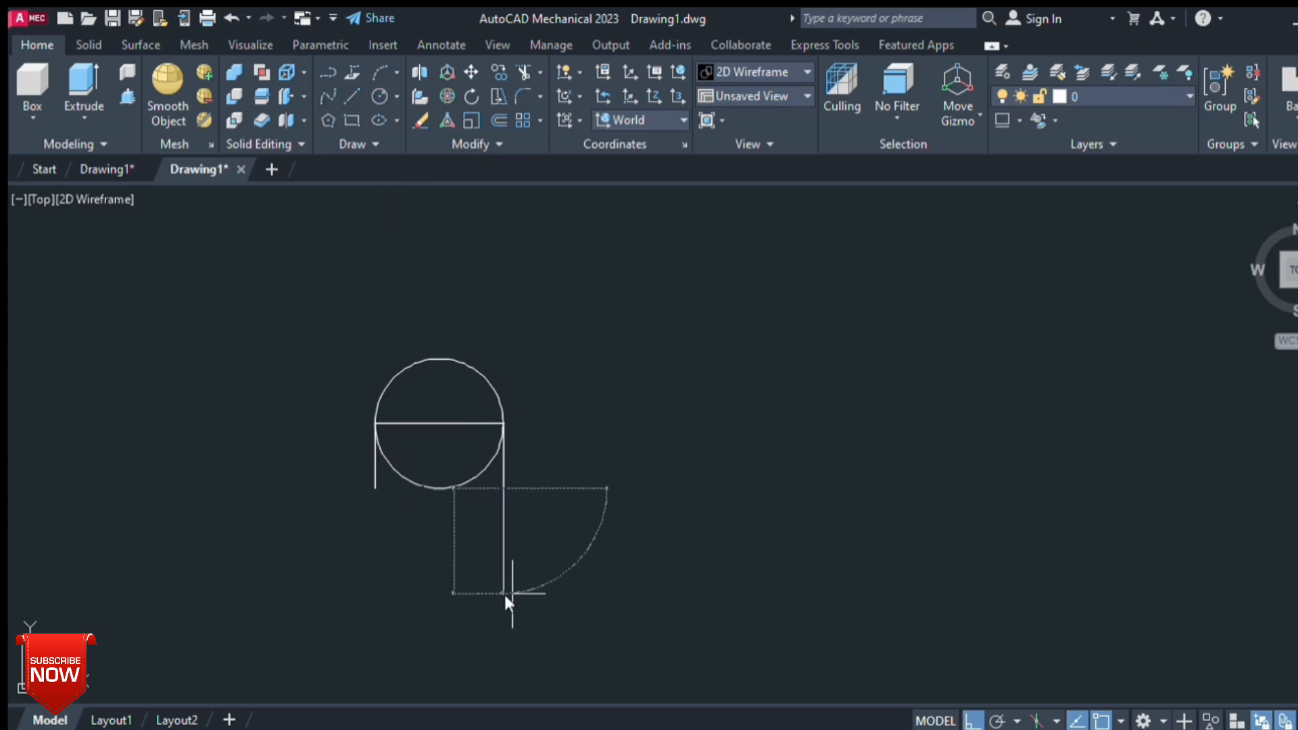
left_click(504, 553)
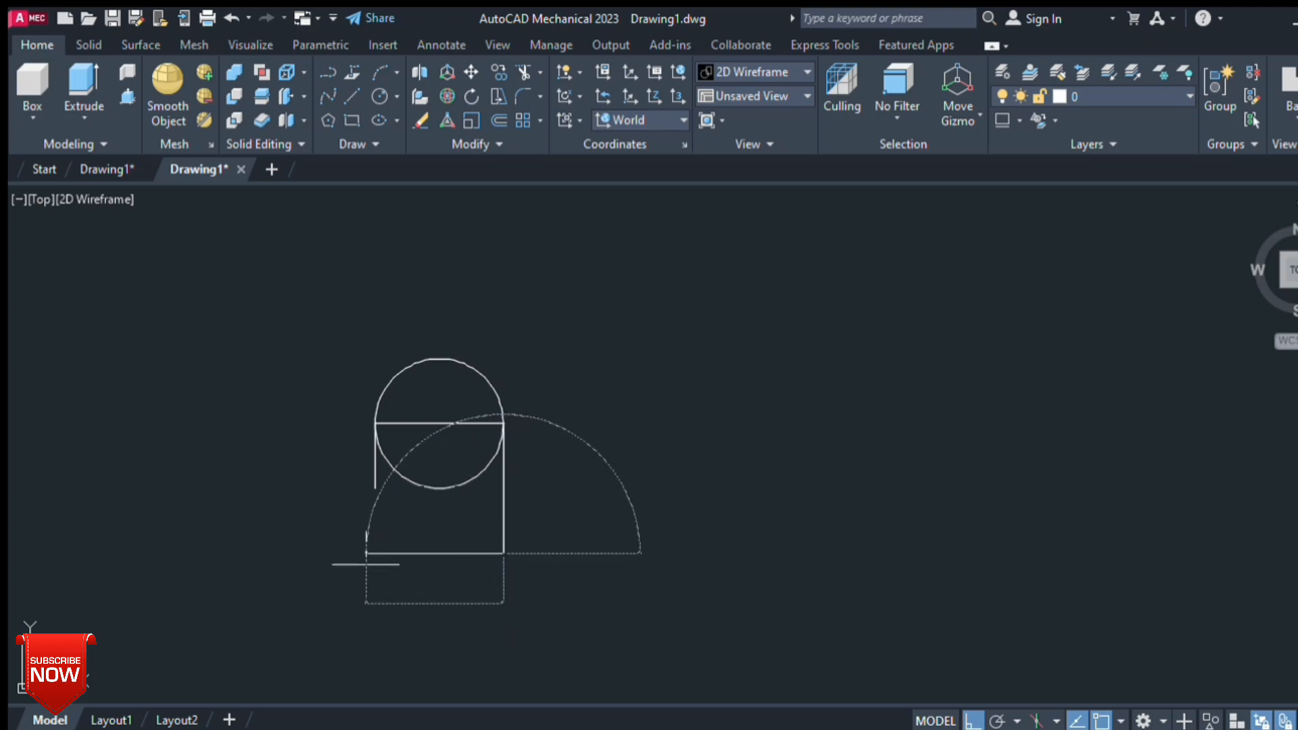
left_click(376, 553)
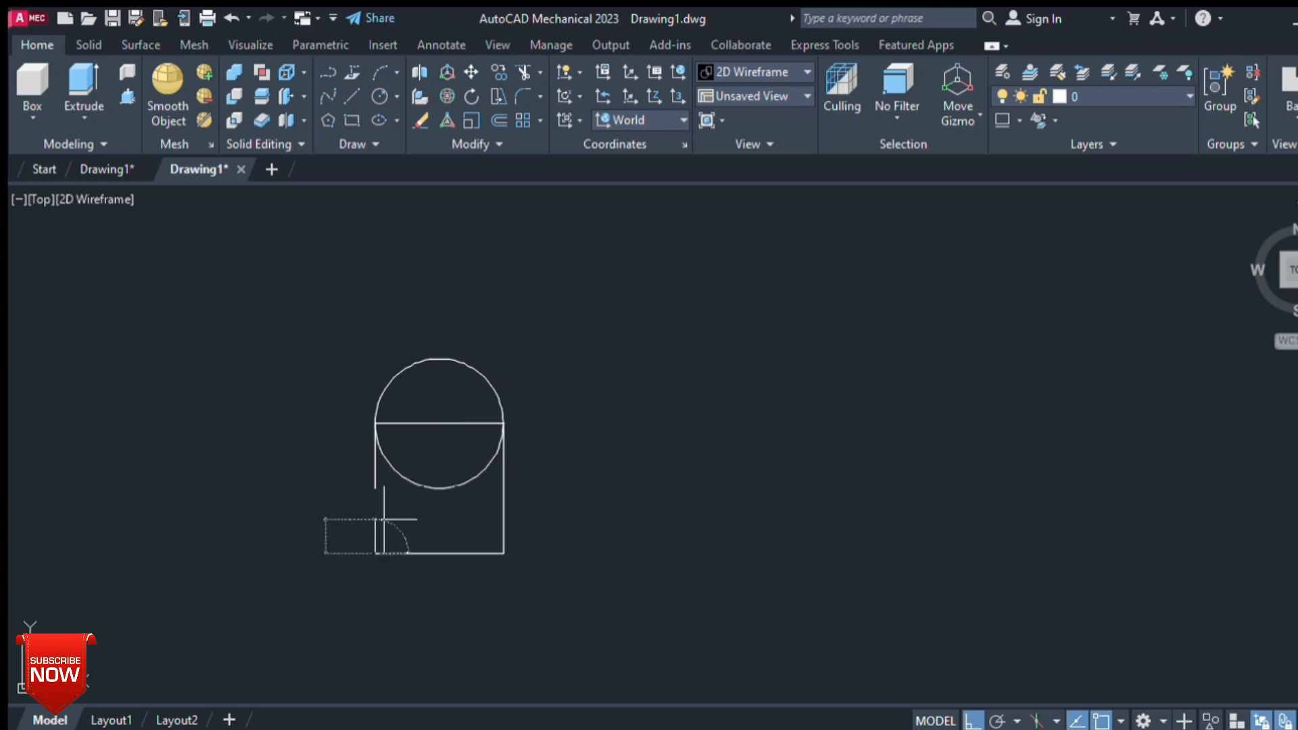
left_click(370, 482)
key("Return")
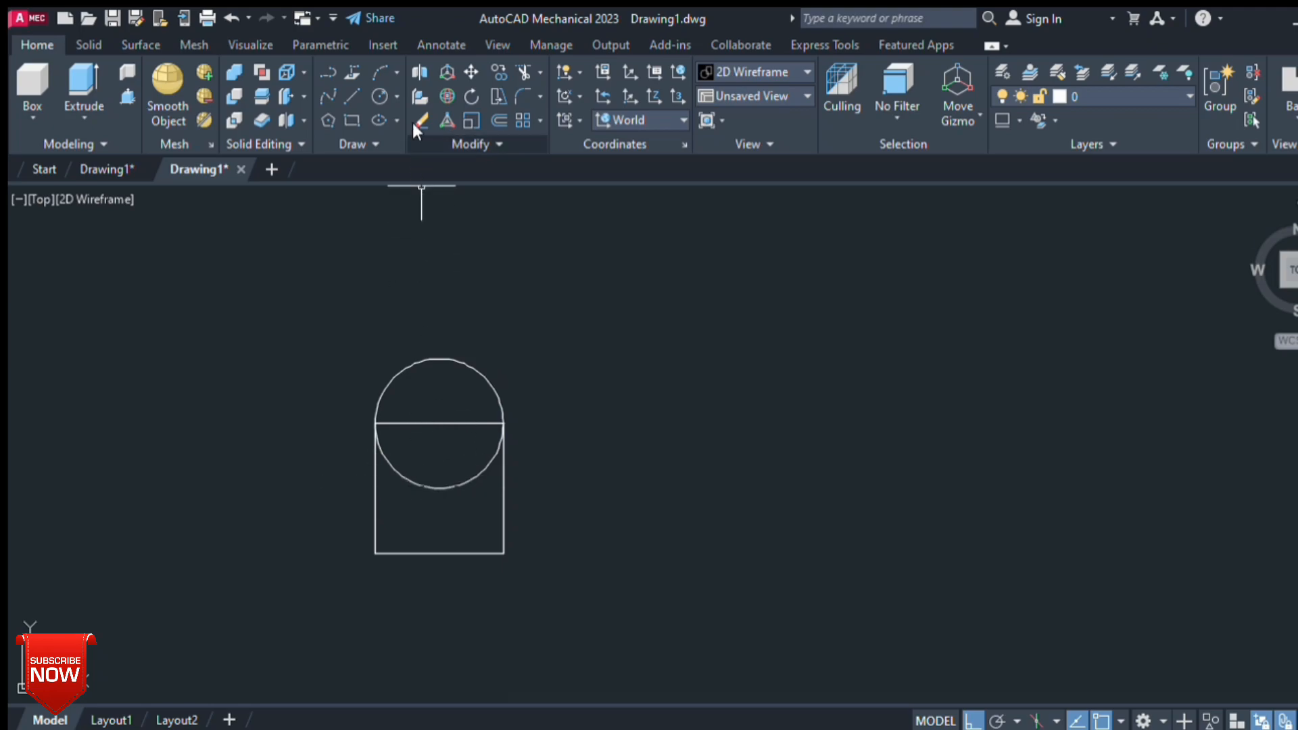
- Trim away the lower half of the circle and the horizontal line through its centre to leave an arch-shaped outline
left_click(514, 78)
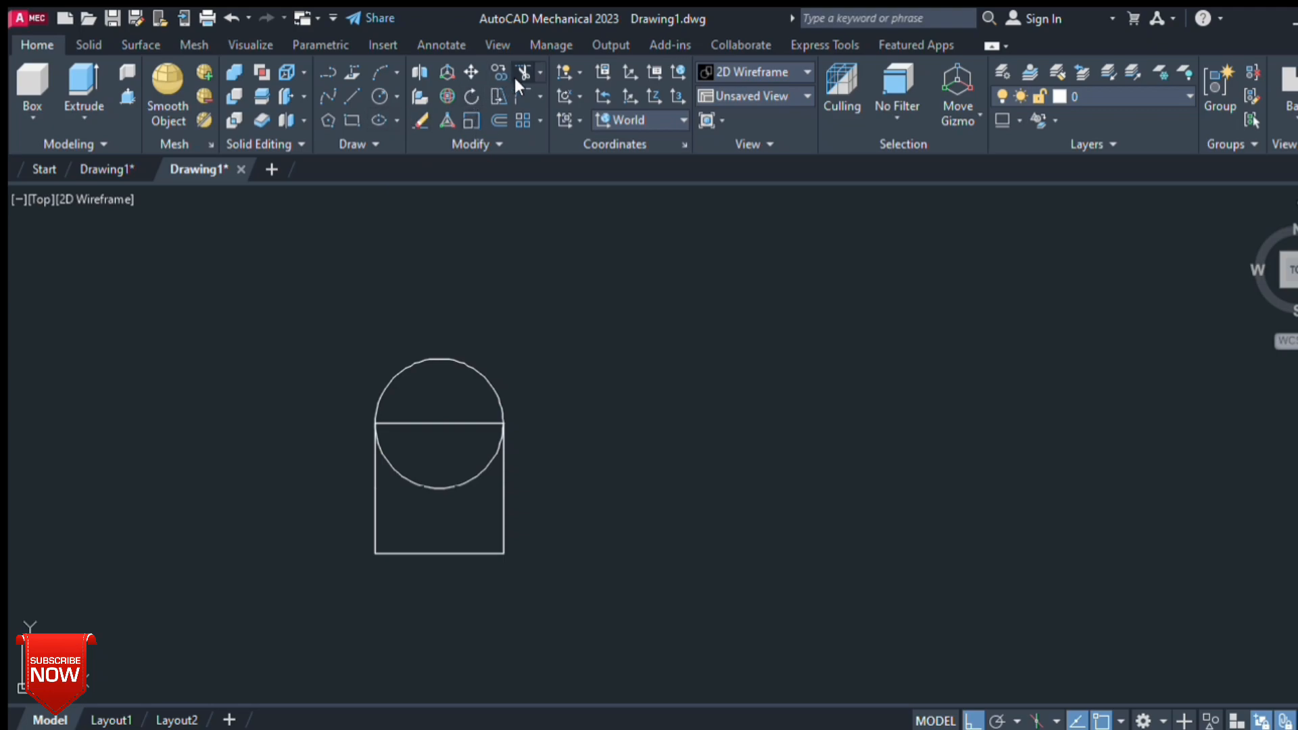
left_click(439, 415)
left_click(439, 508)
key("Return")
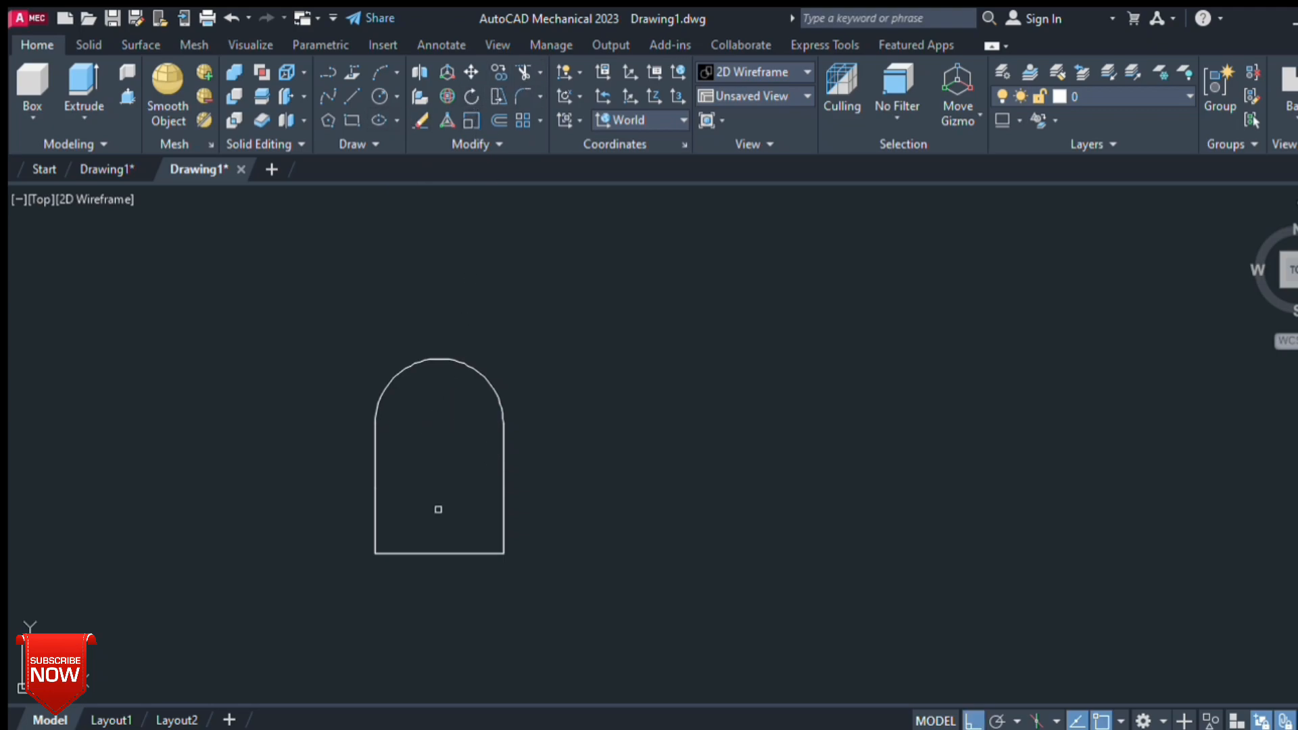
key("Escape")
- Try to stretch both endpoints of the arc down to the joints halfway along the outline's vertical sides
left_click(439, 360)
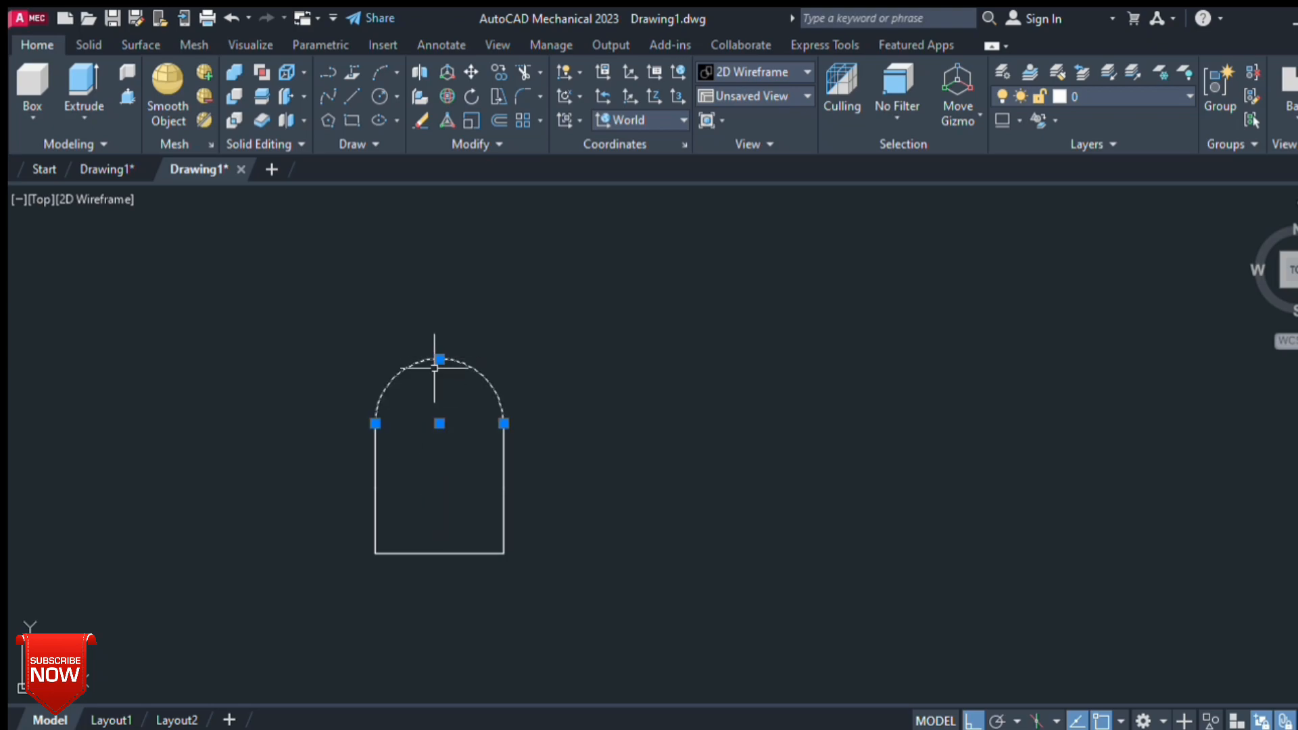
left_click(439, 424)
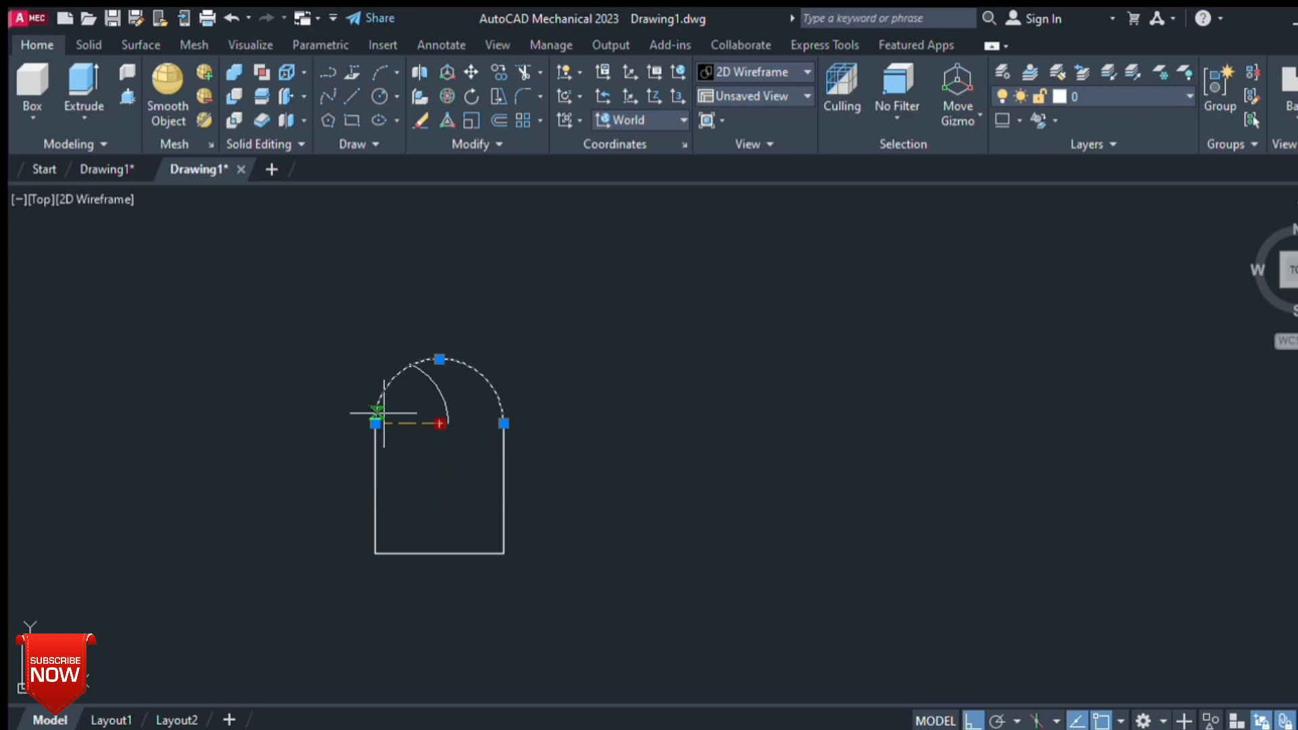
key("Escape")
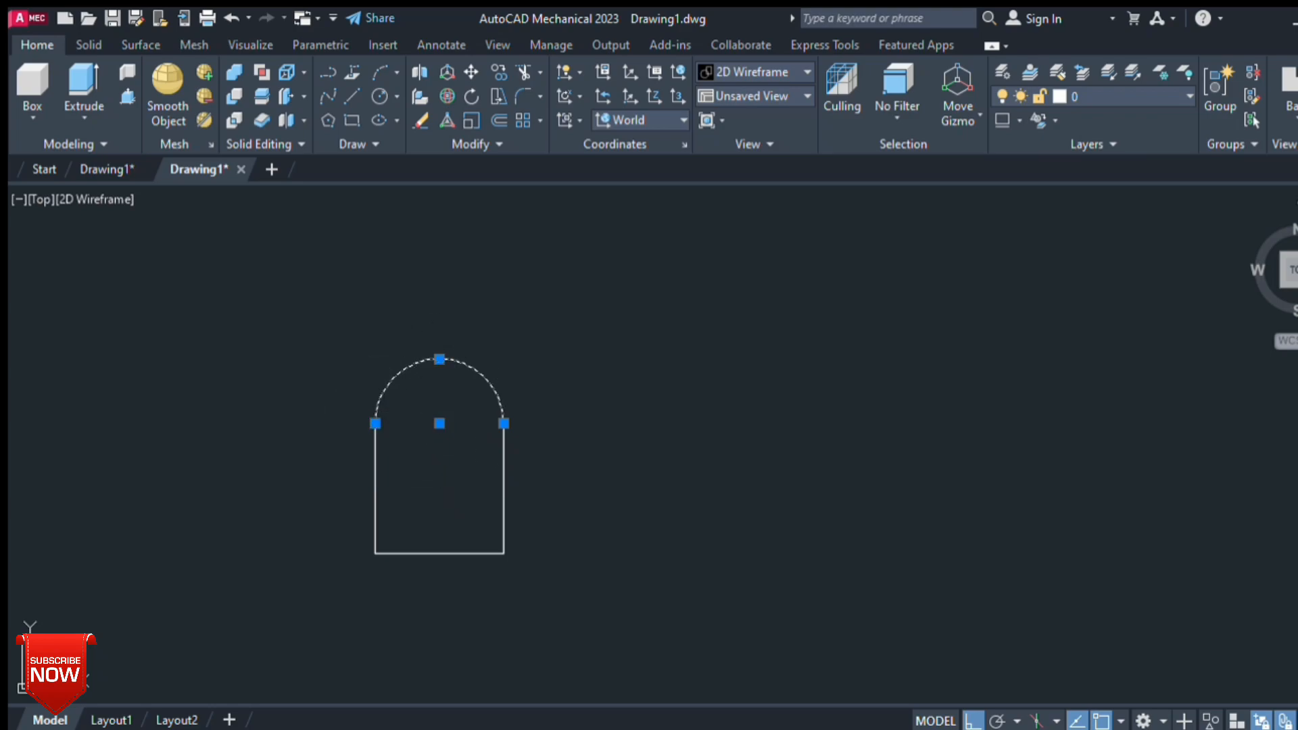
left_click(375, 424)
left_click(376, 489)
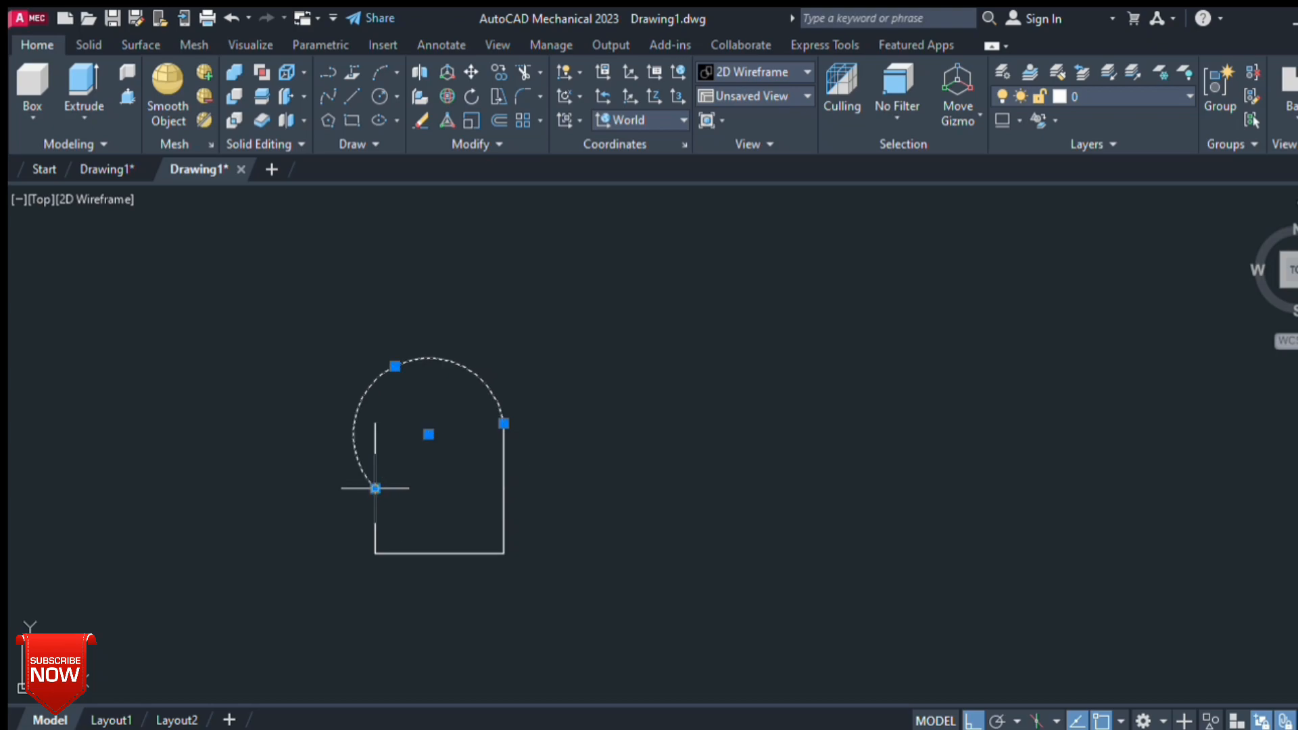
left_click(504, 423)
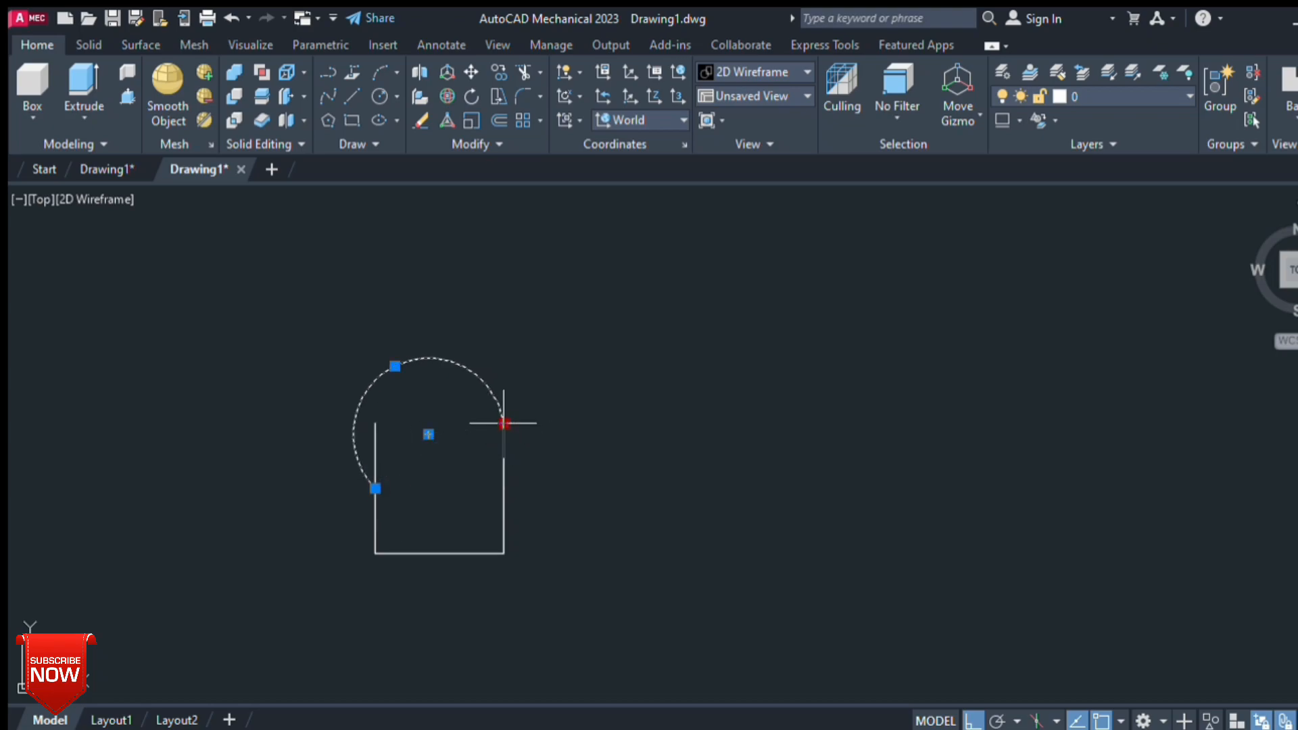
left_click(504, 488)
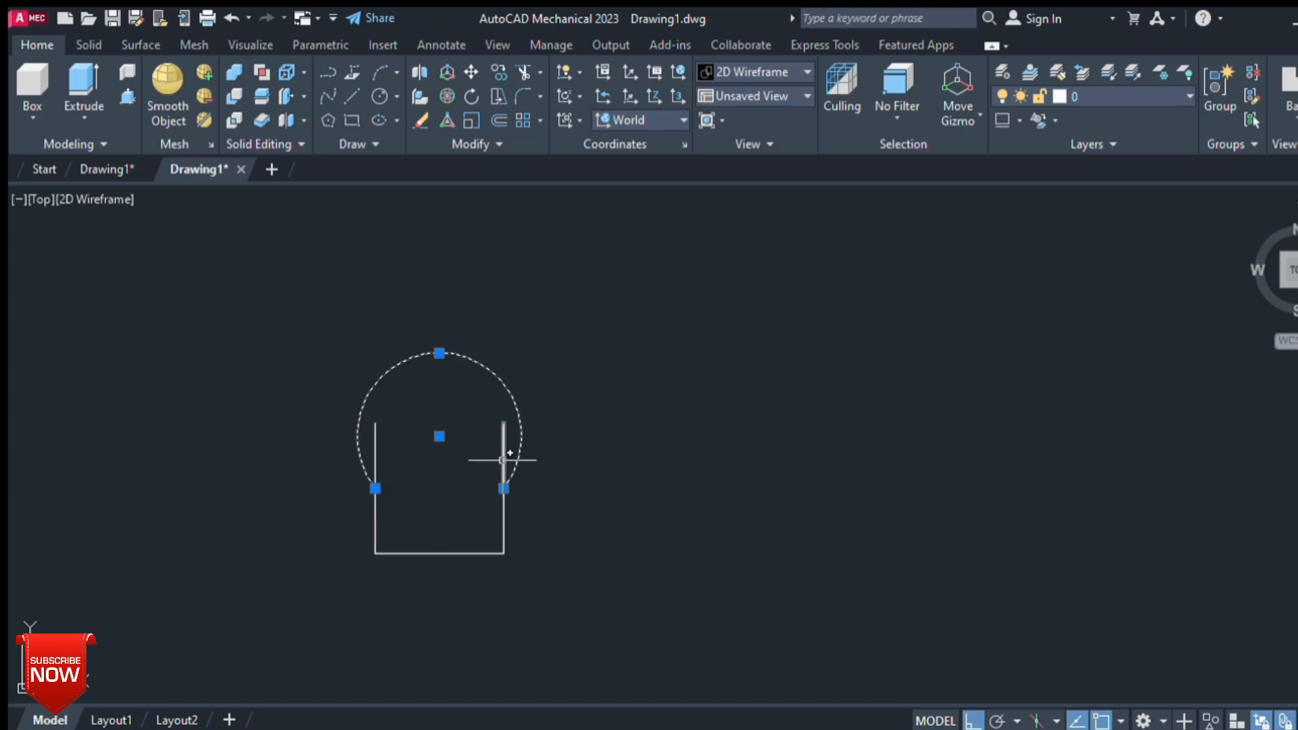
- Undo both endpoint stretches of the arc
key("Escape")
left_click(386, 390)
key("Delete")
left_click(230, 19)
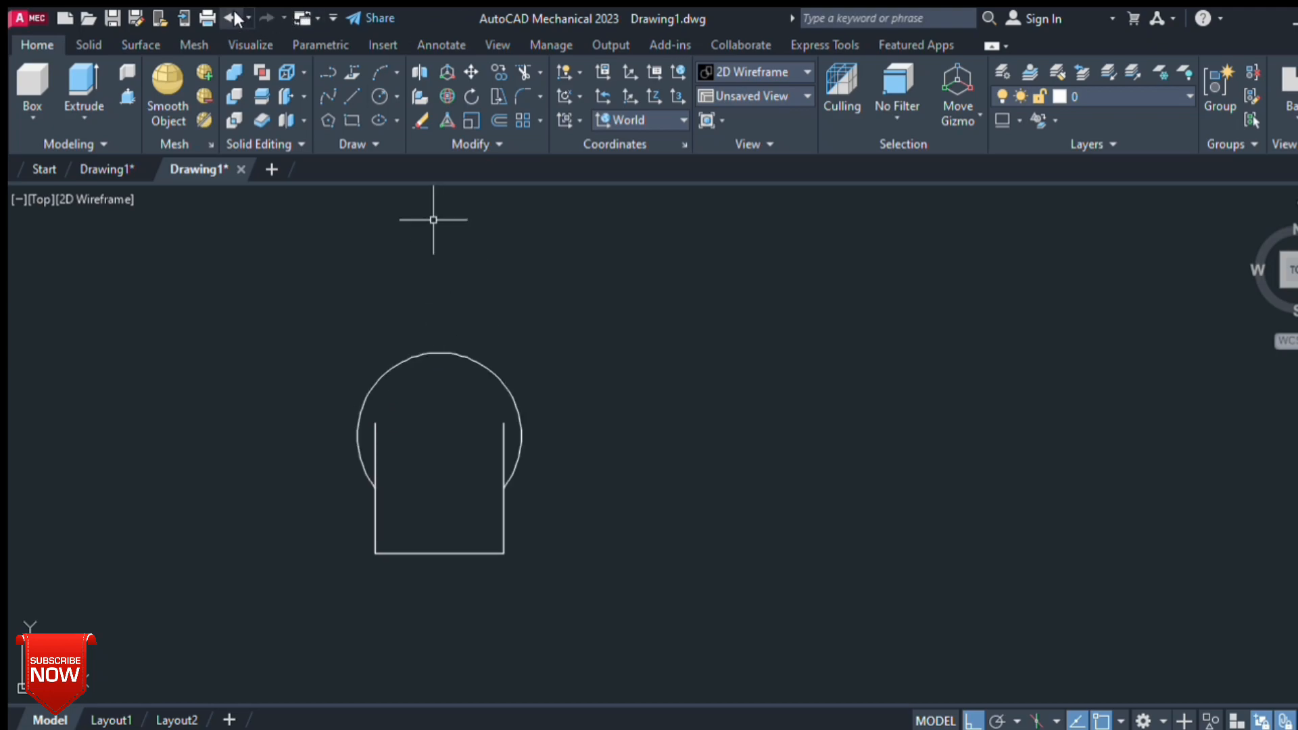
left_click(230, 18)
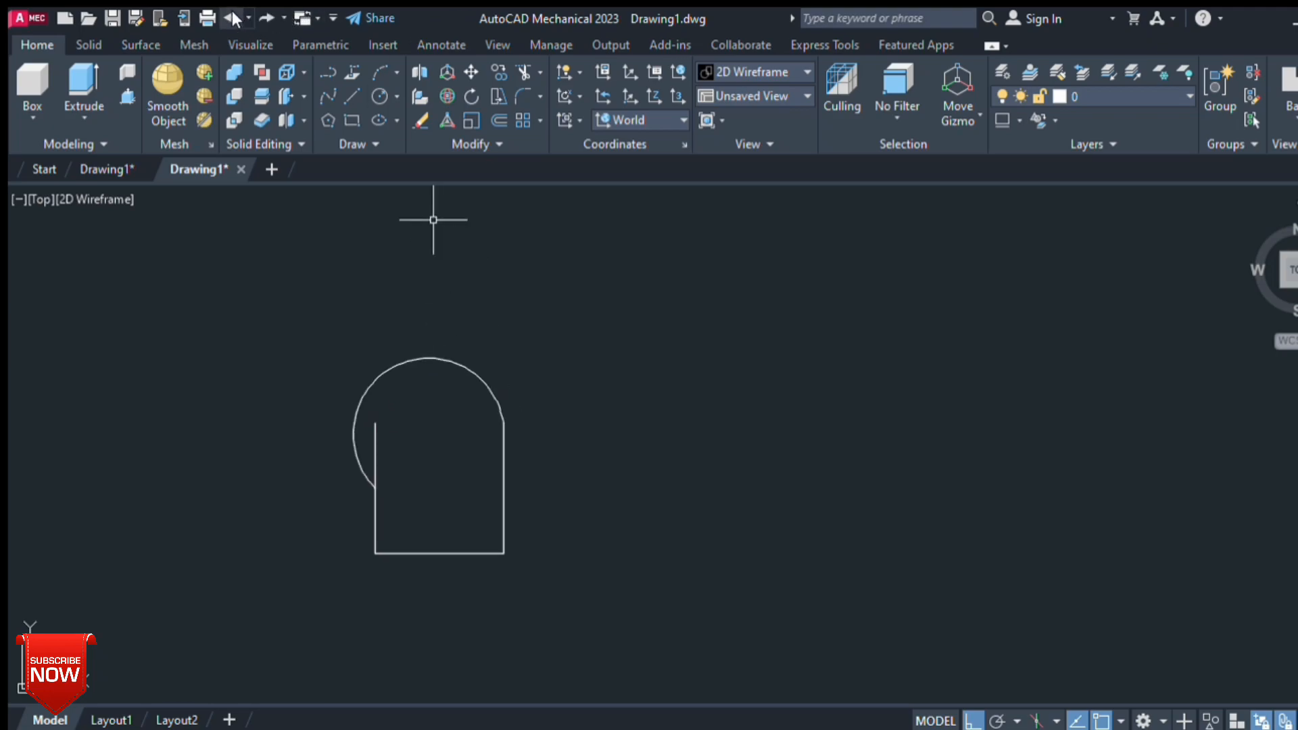
- Try to move the arc by its centre up to its own topmost point, and undo the move
left_click(440, 360)
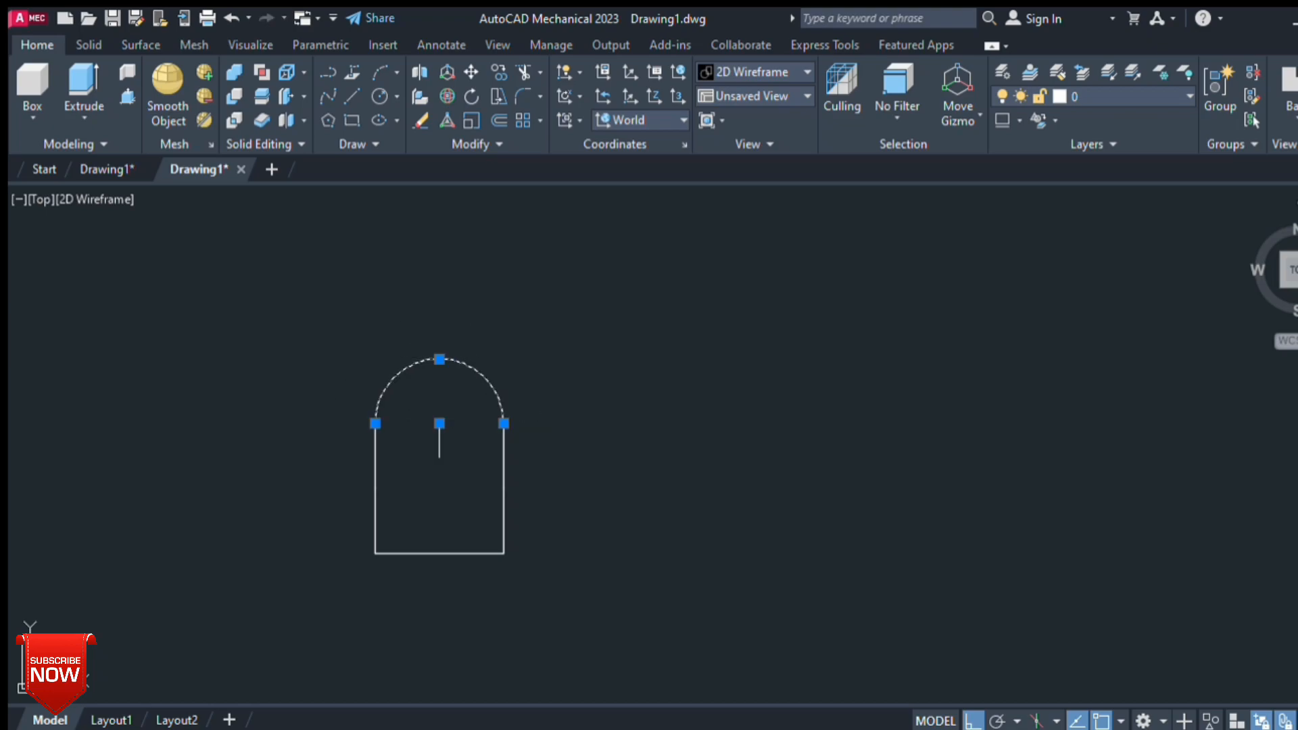
left_click(440, 424)
left_click(435, 352)
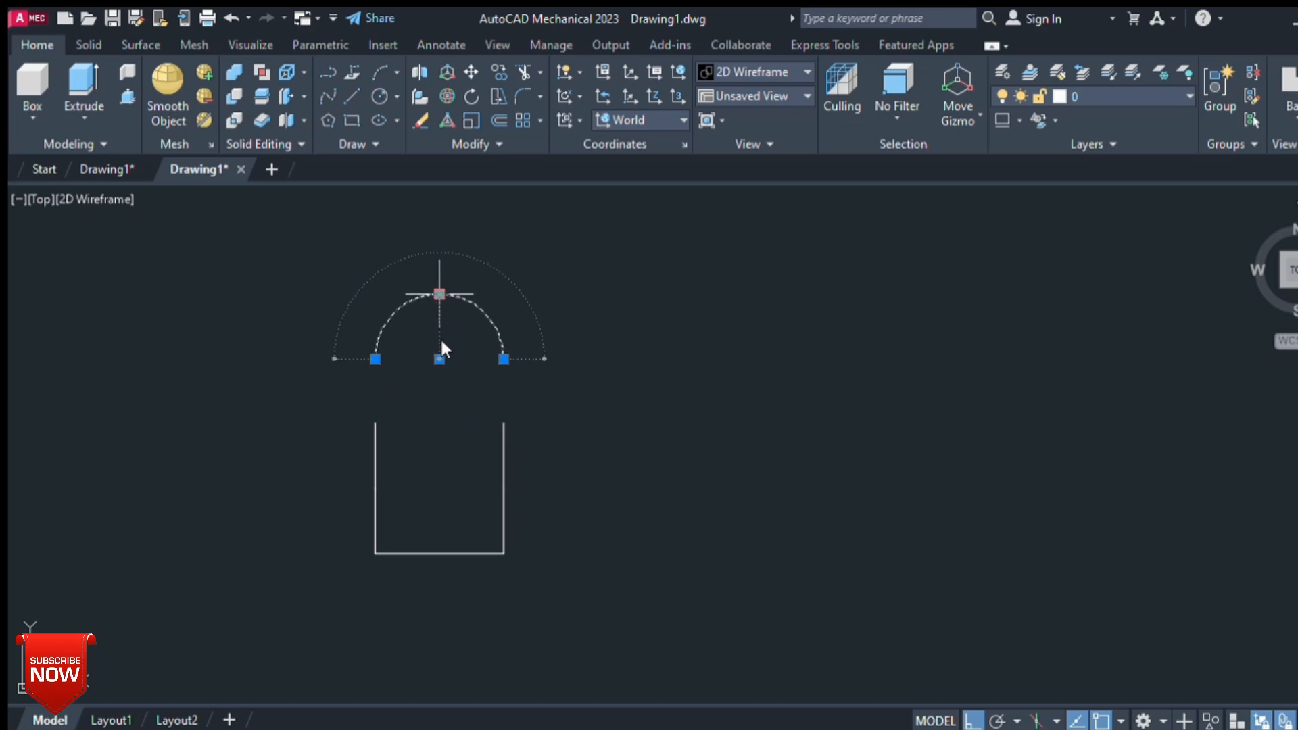
left_click(440, 295)
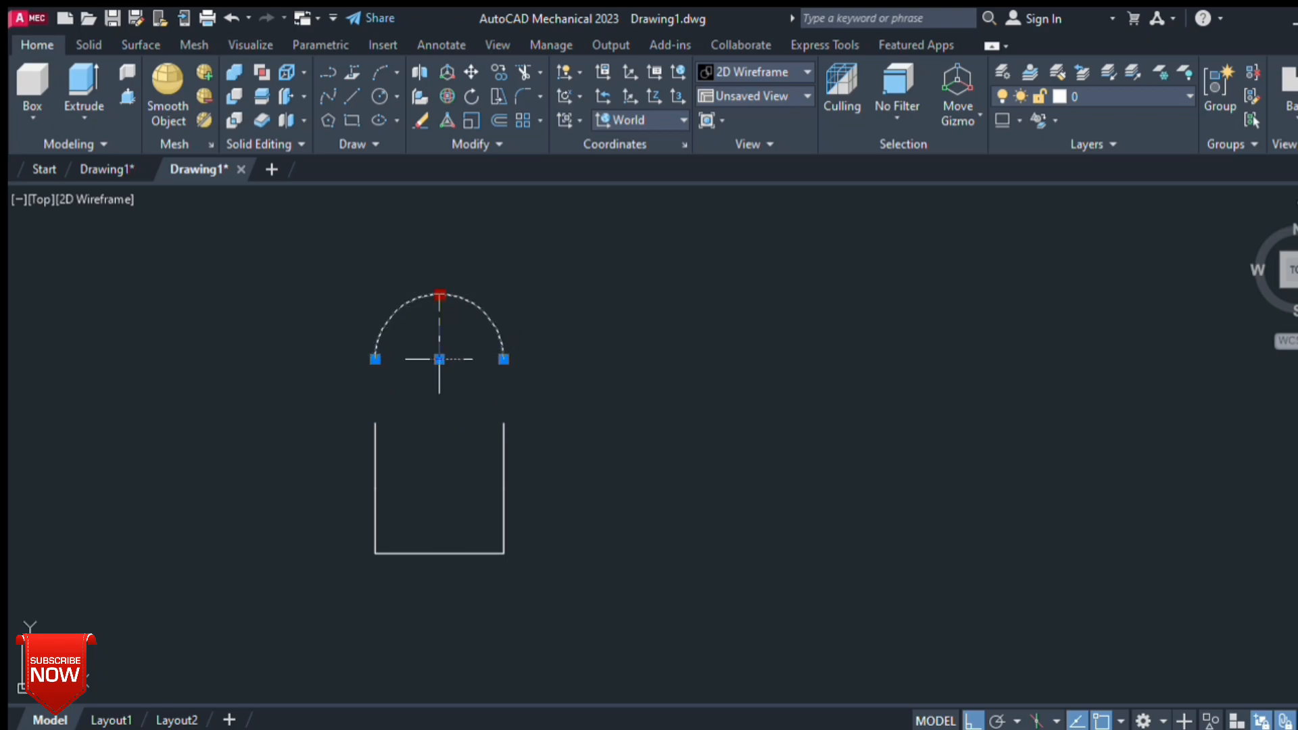
left_click(441, 296)
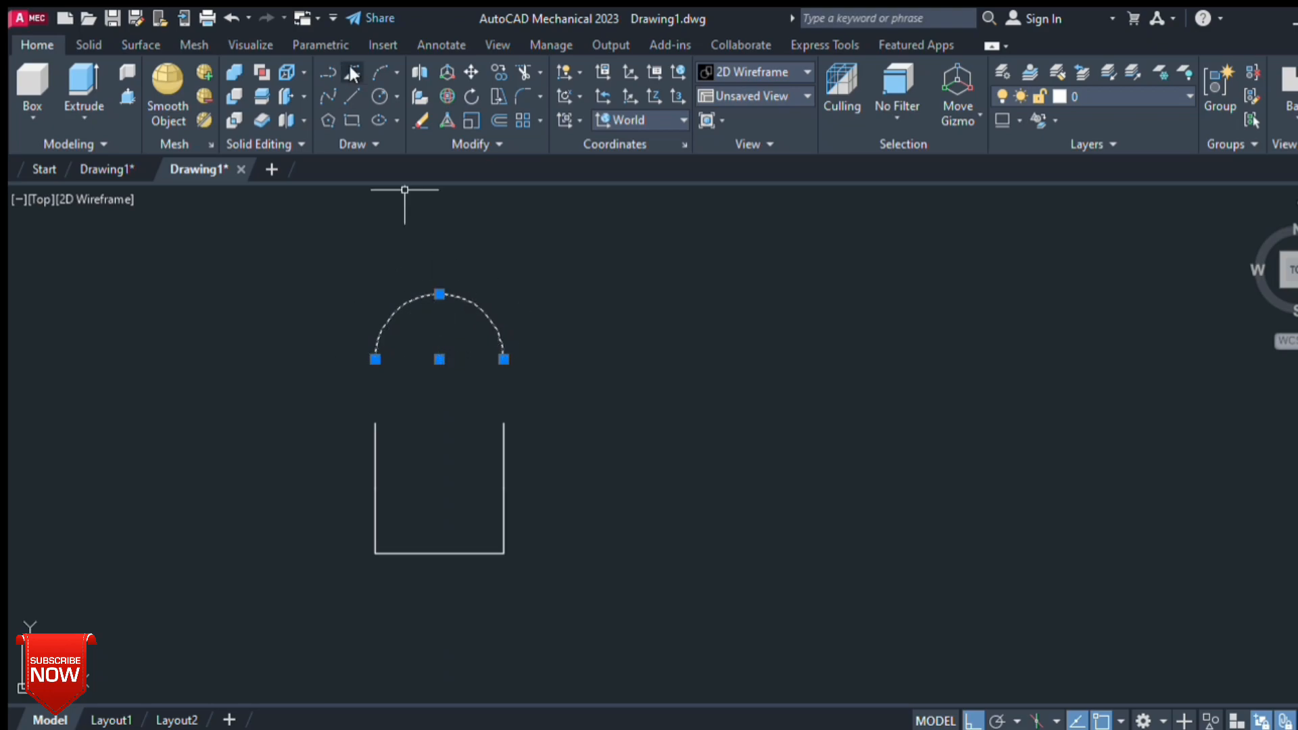
left_click(230, 19)
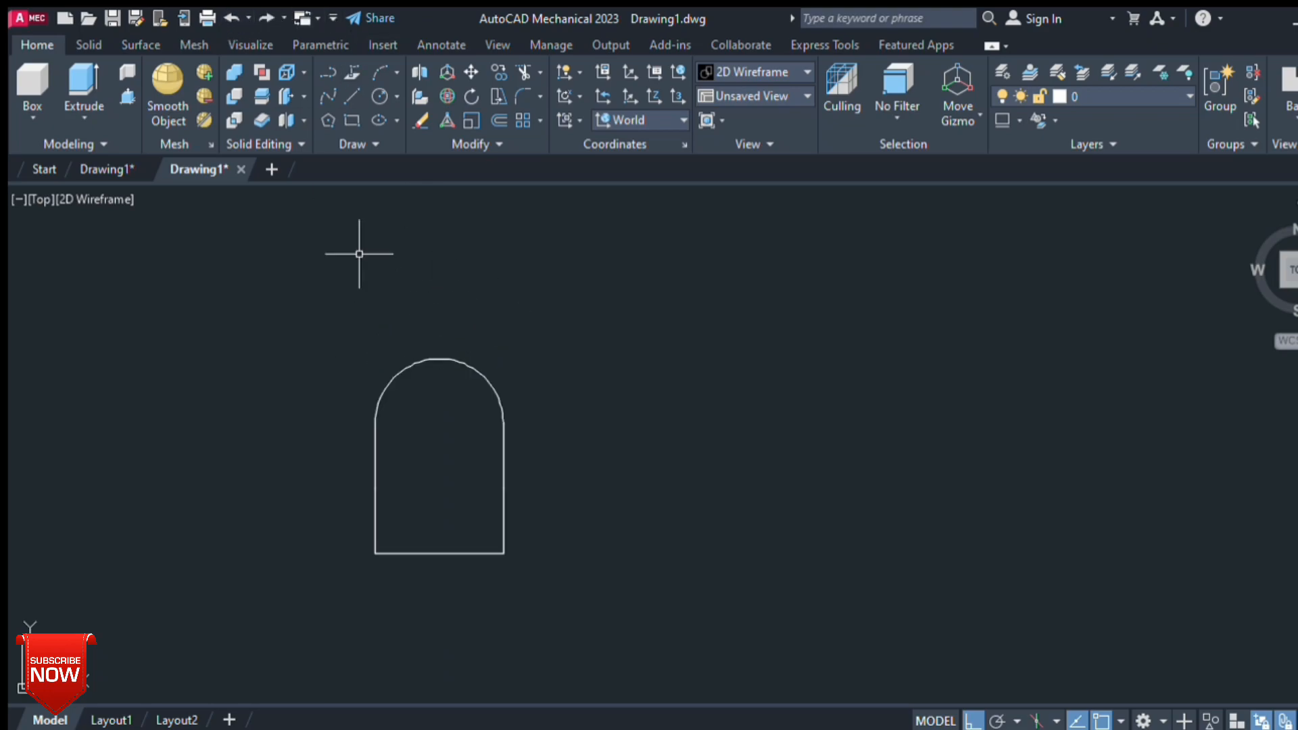
left_click(439, 359)
left_click(440, 359)
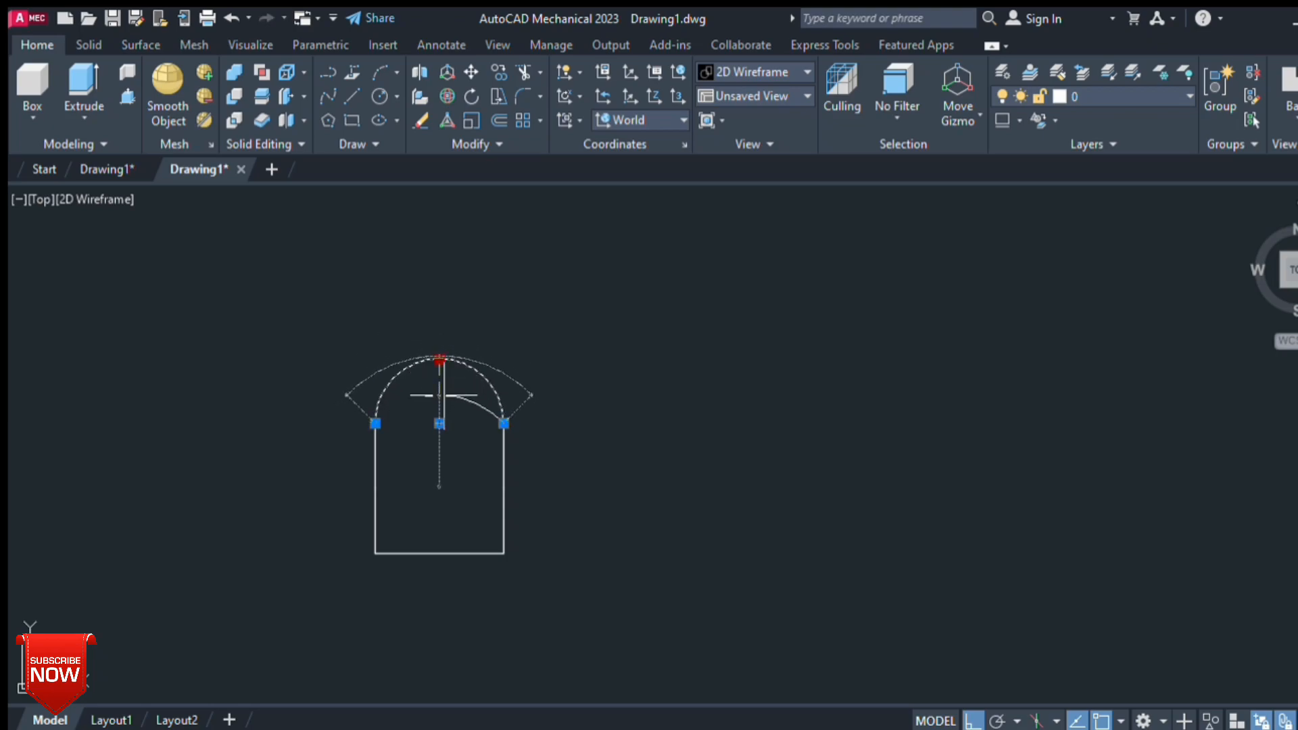
key("Escape")
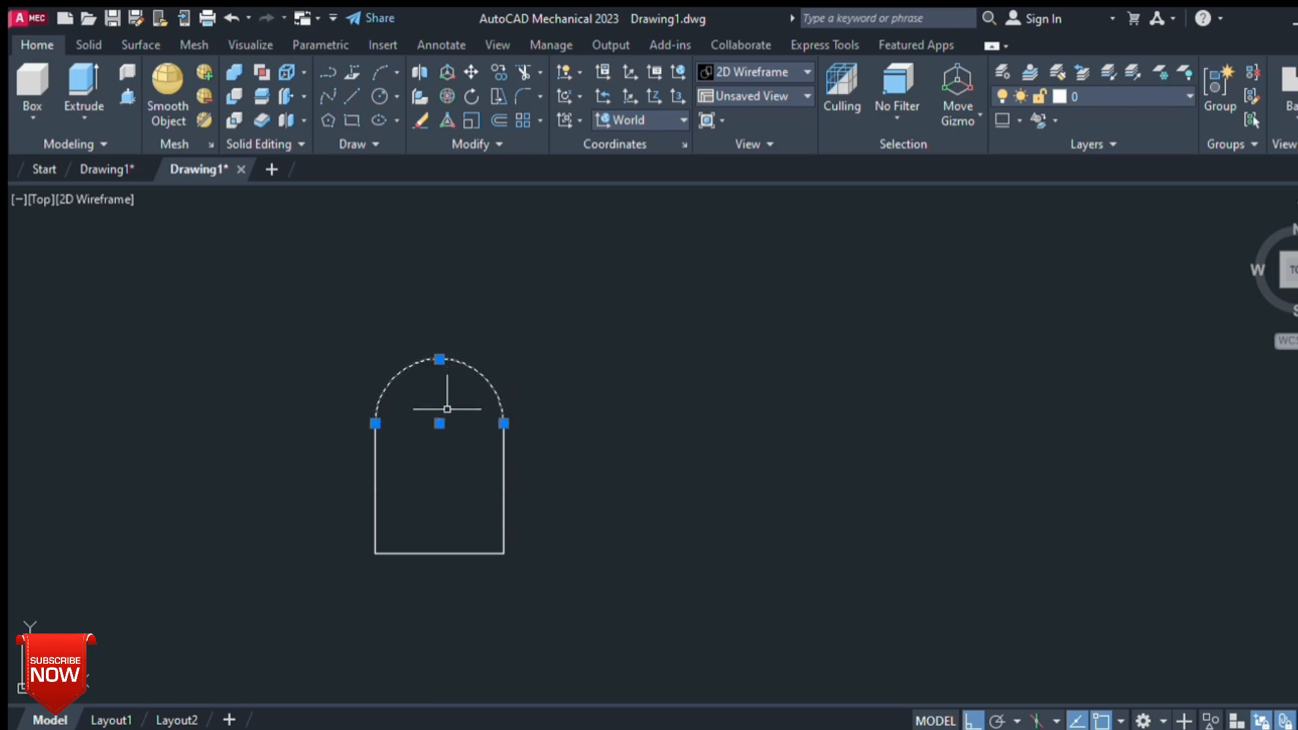
left_click(440, 423)
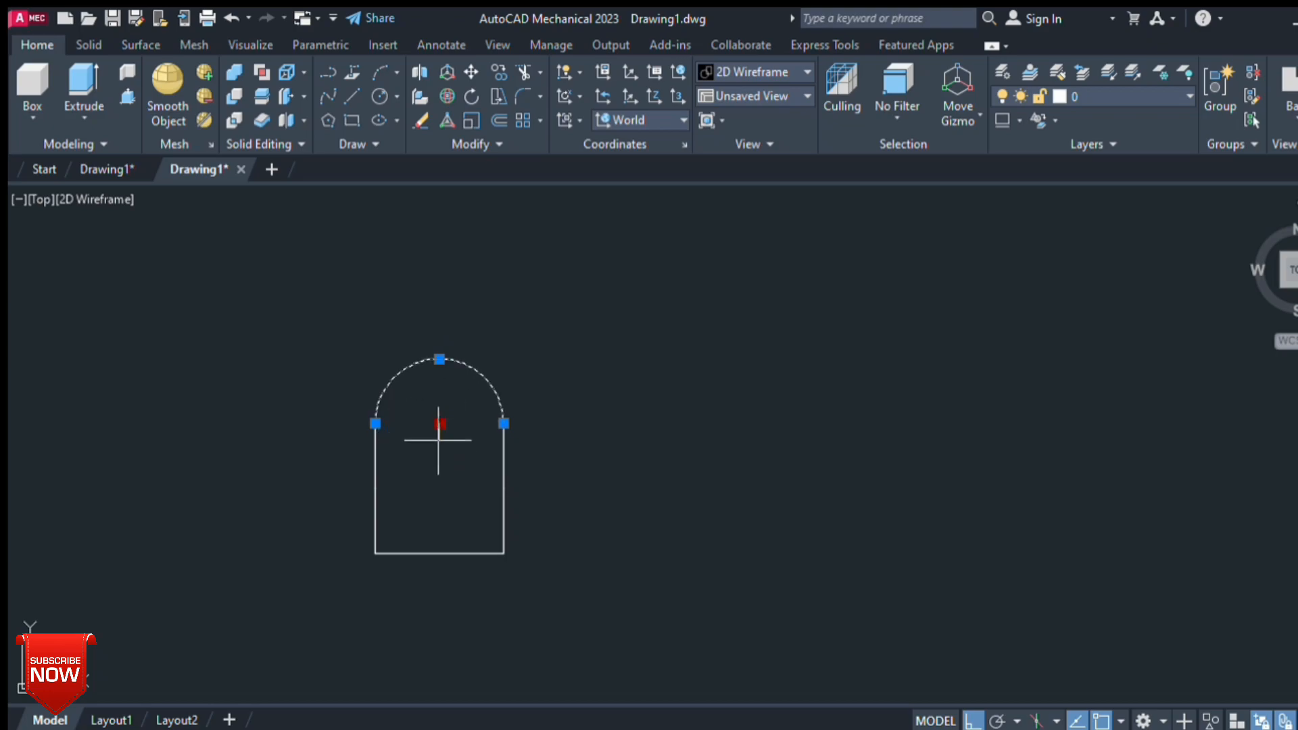
key("Escape")
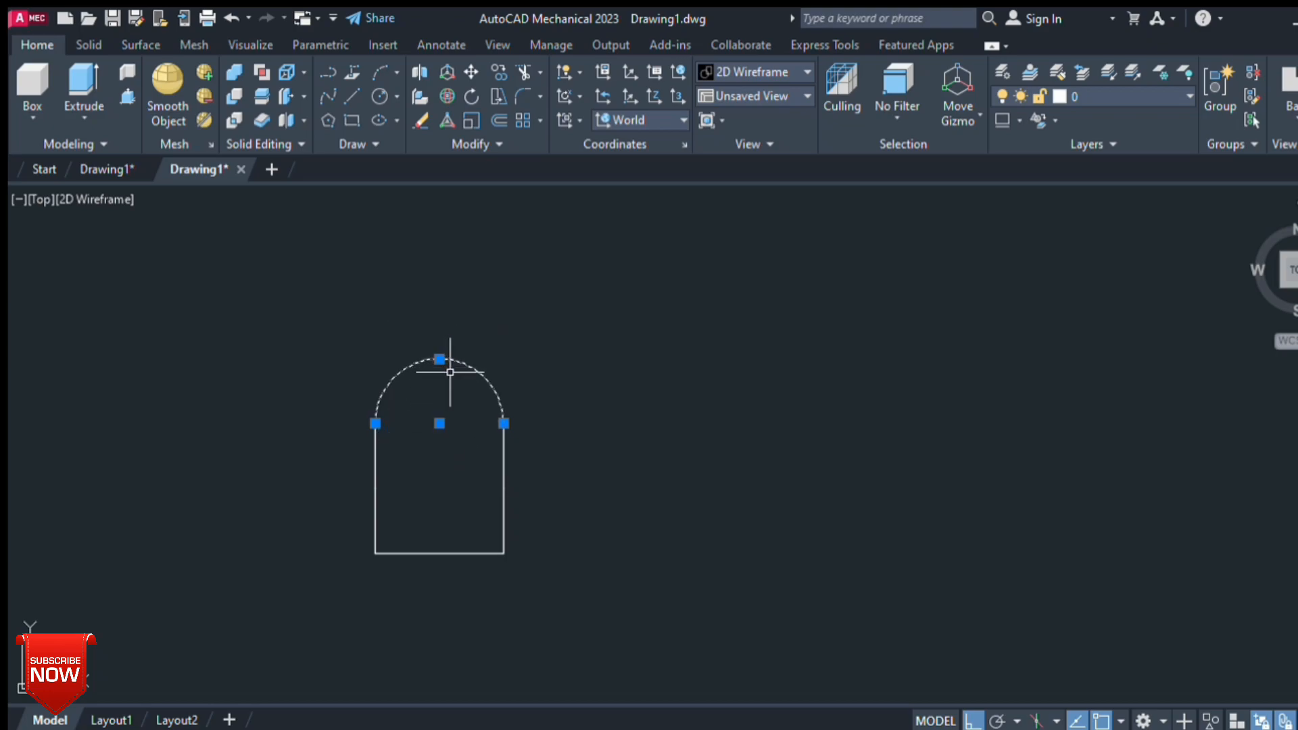
- Move the arc straight down from its top midpoint to its original centre point
type("m")
key("Return")
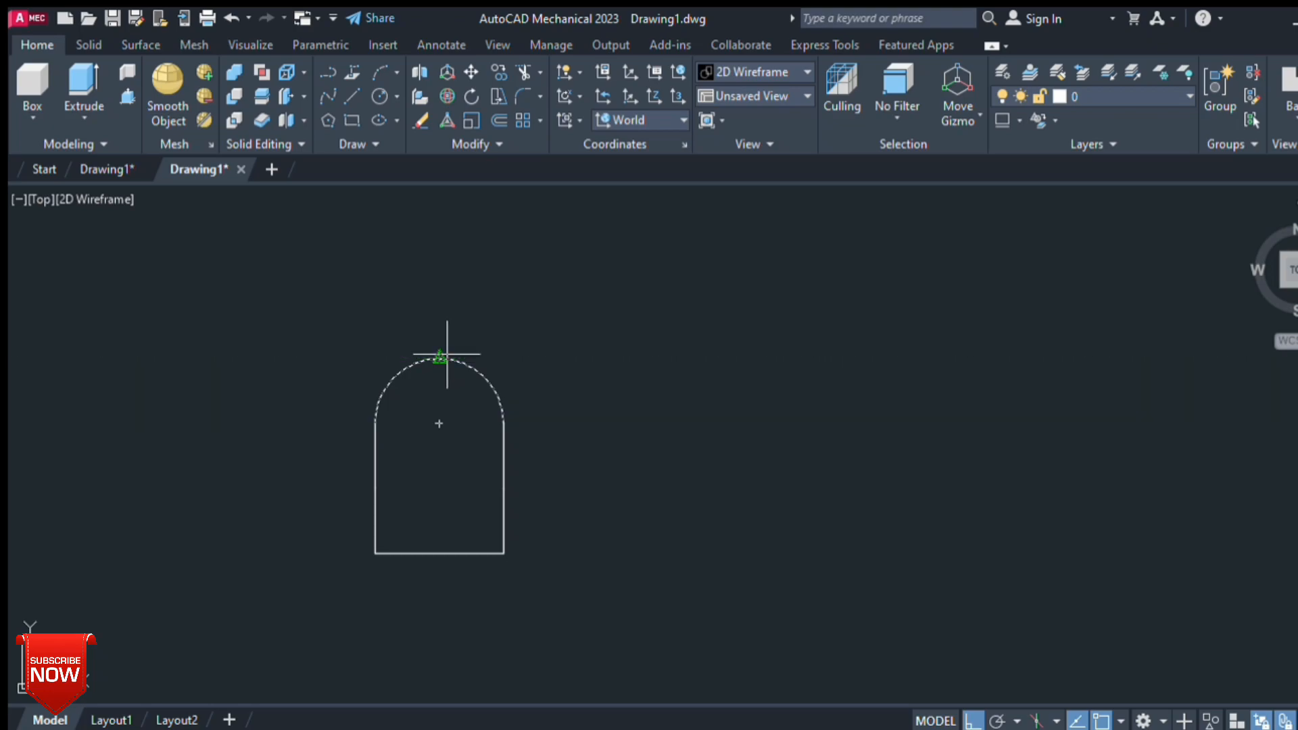
left_click(439, 358)
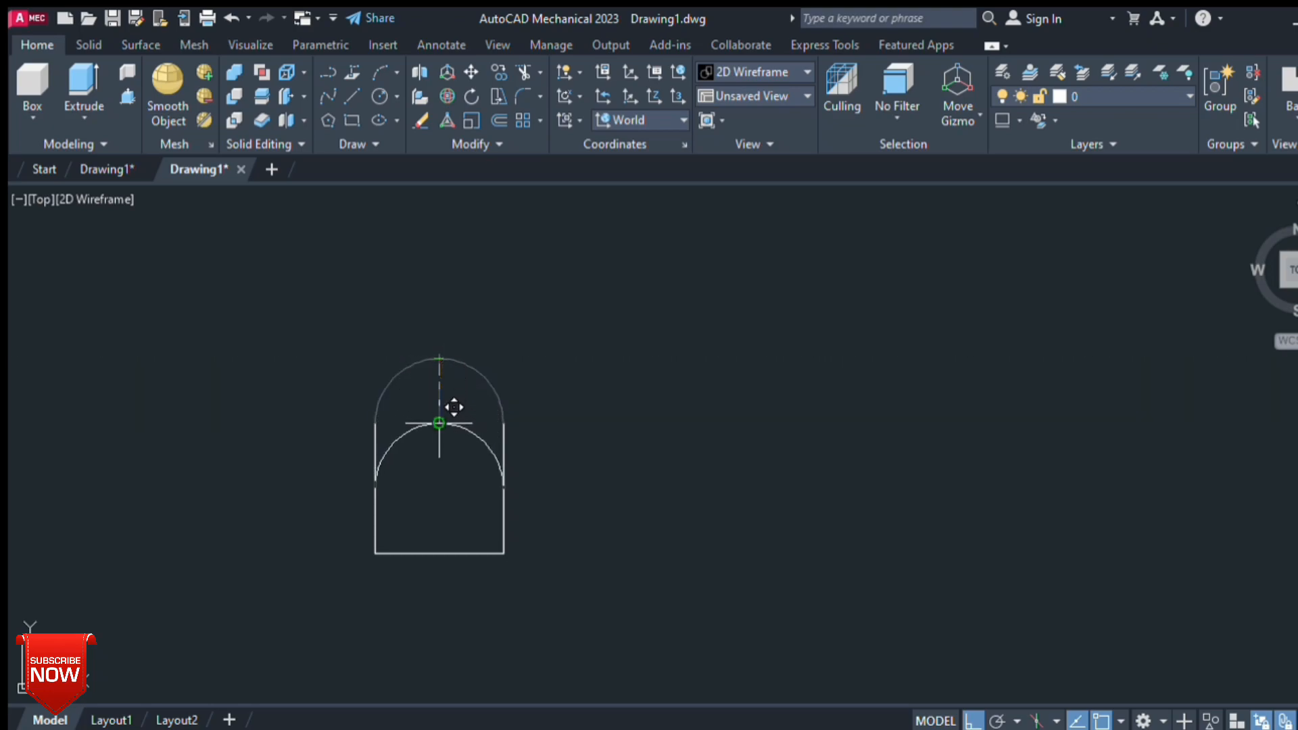
left_click(439, 419)
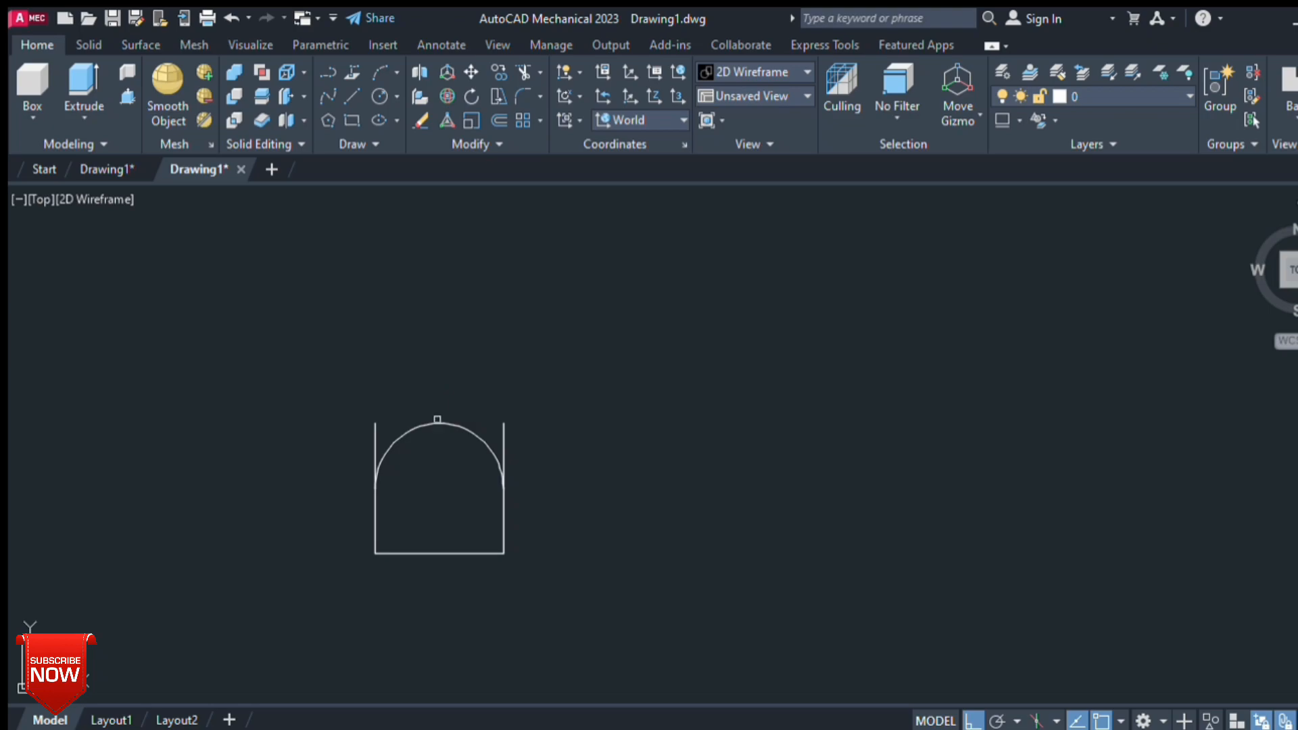
- Trim off the portions of both vertical side lines that extend above the ends of the arc
left_click(375, 440)
left_click(503, 436)
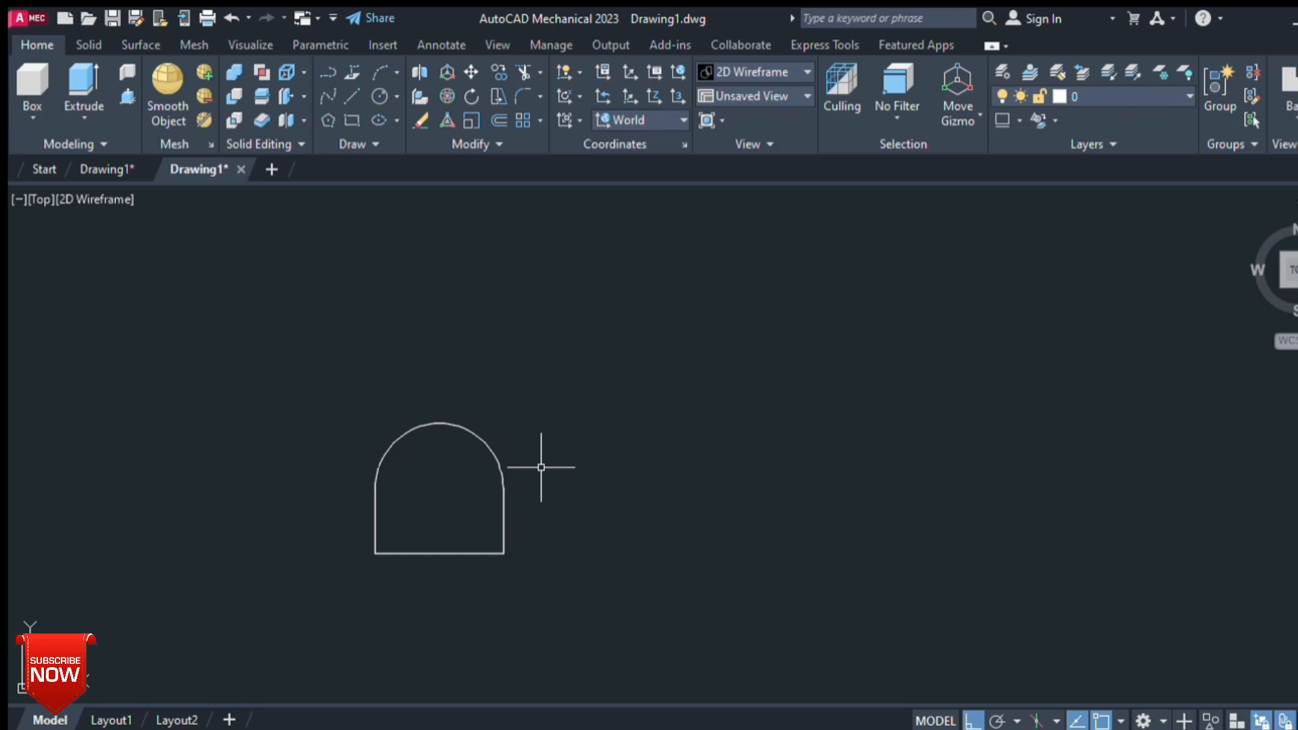
key("ctrl+a")
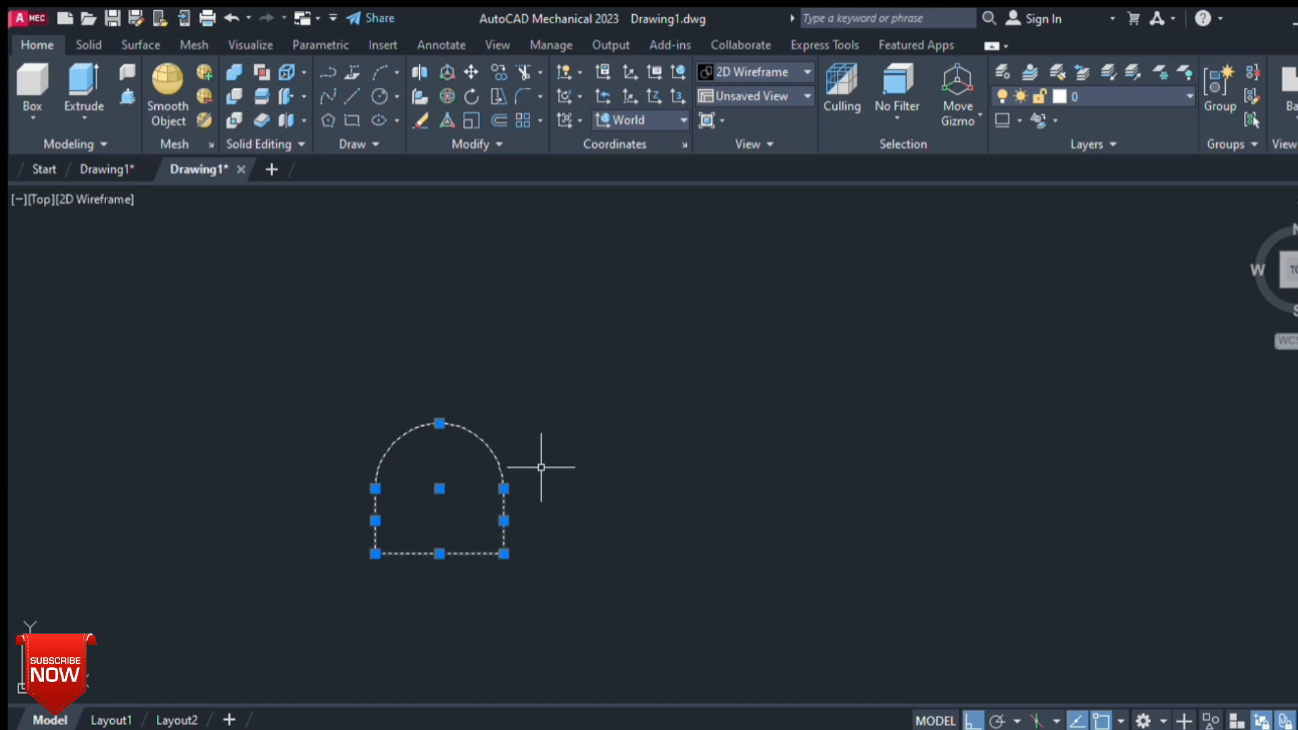
key("Escape")
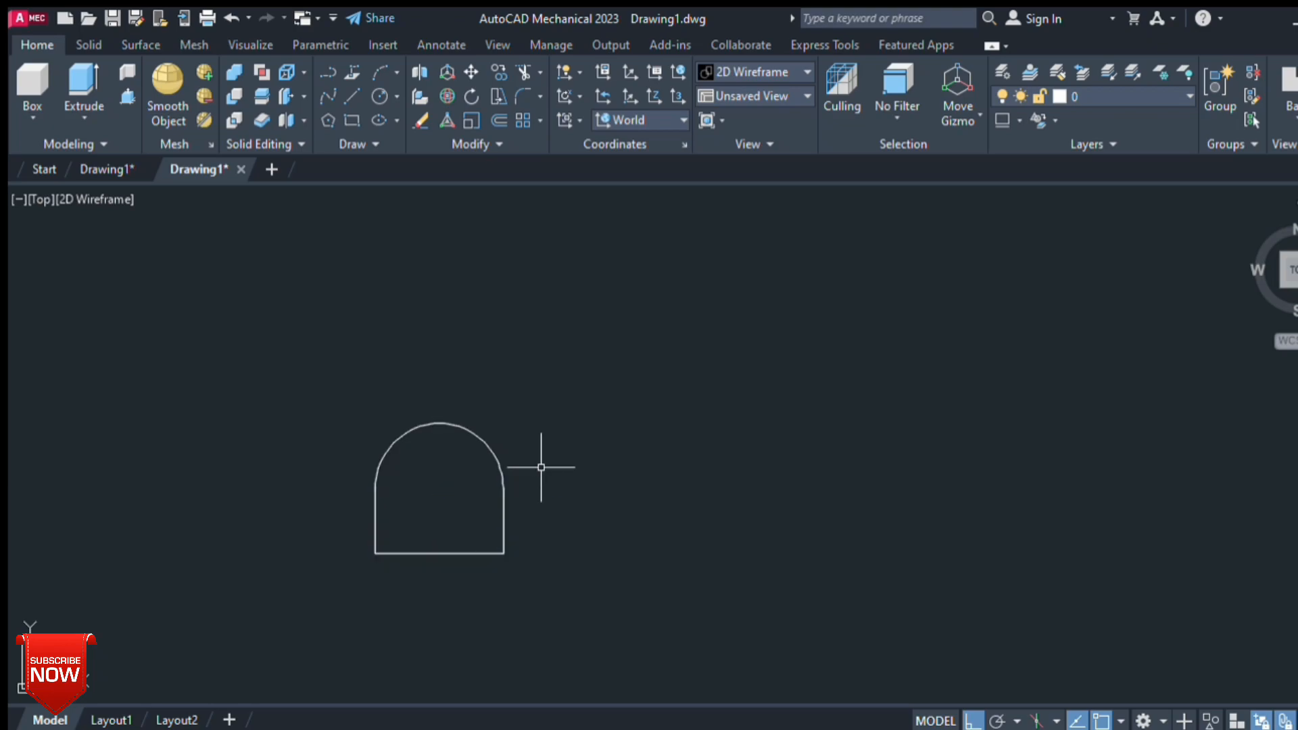
mouse_move(477, 481)
middle_mouse_down()
mouse_move(588, 396)
mouse_move(551, 368)
middle_mouse_up()
scroll(566, 393, "up", 2)
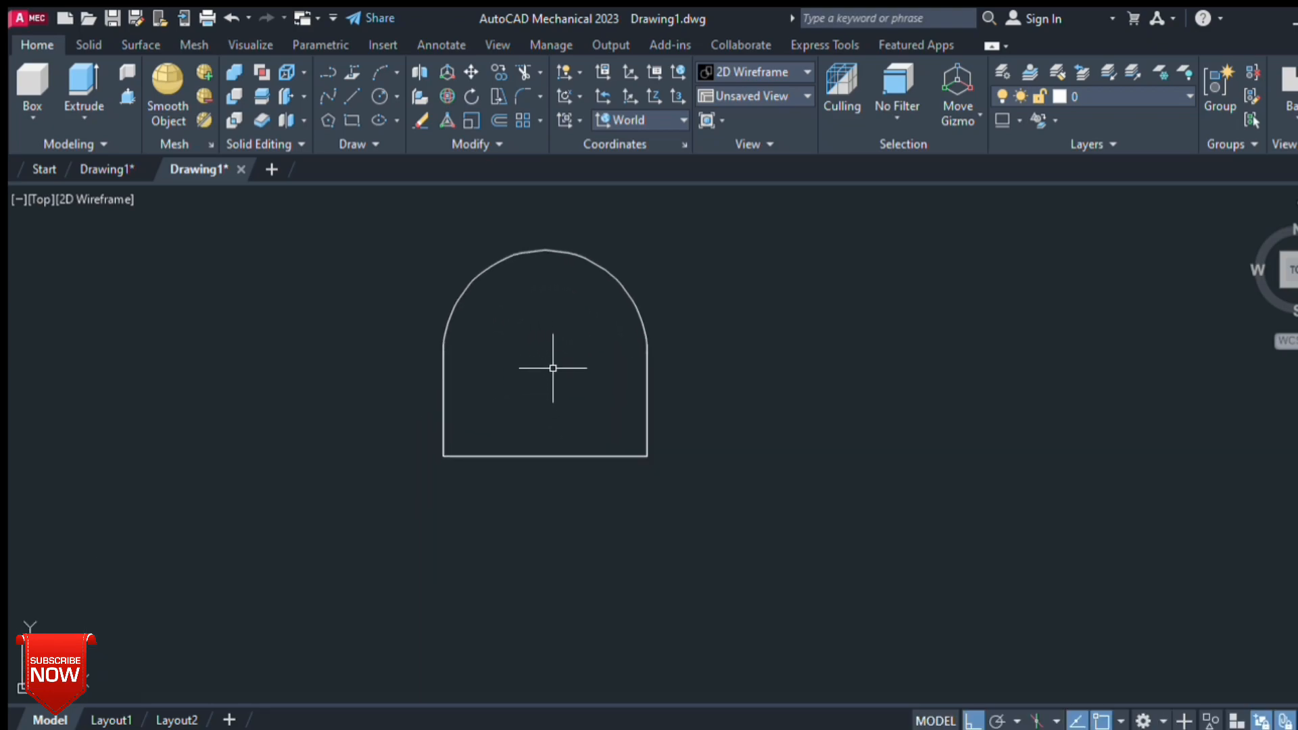
scroll(550, 368, "down", 2)
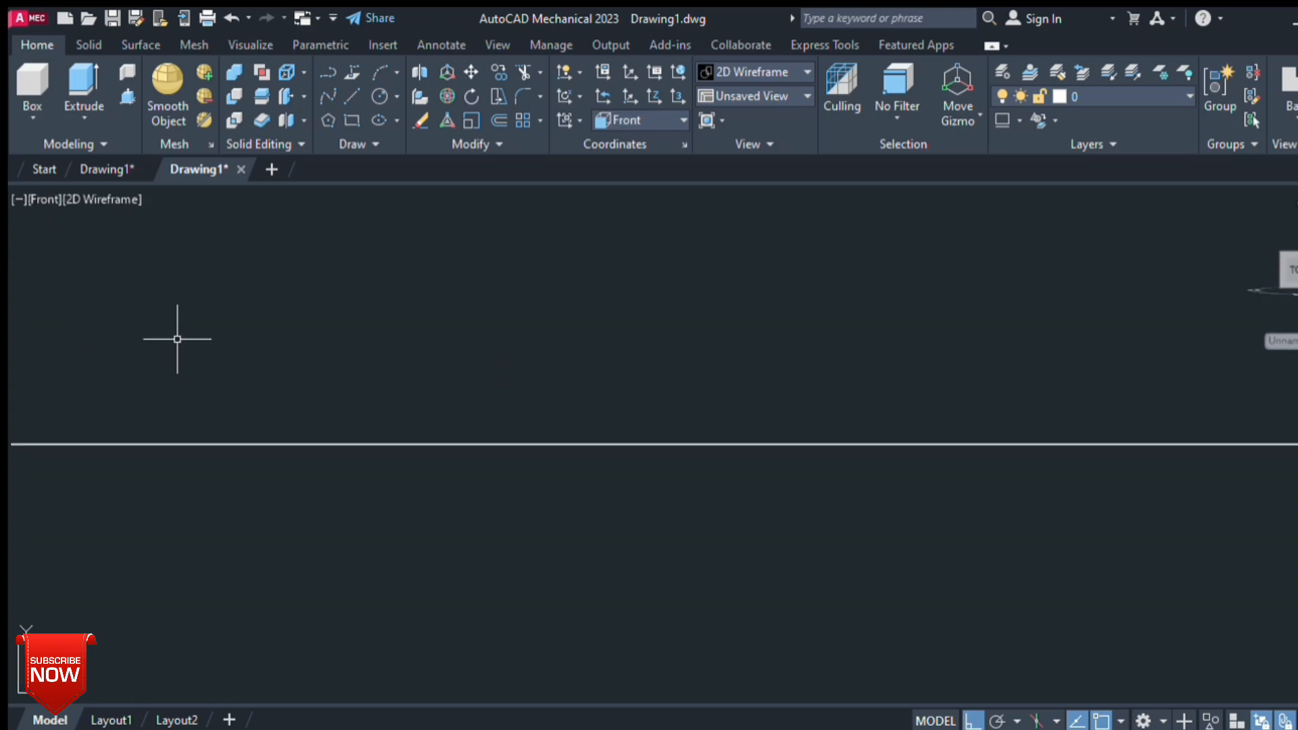
scroll(348, 368, "down", 3)
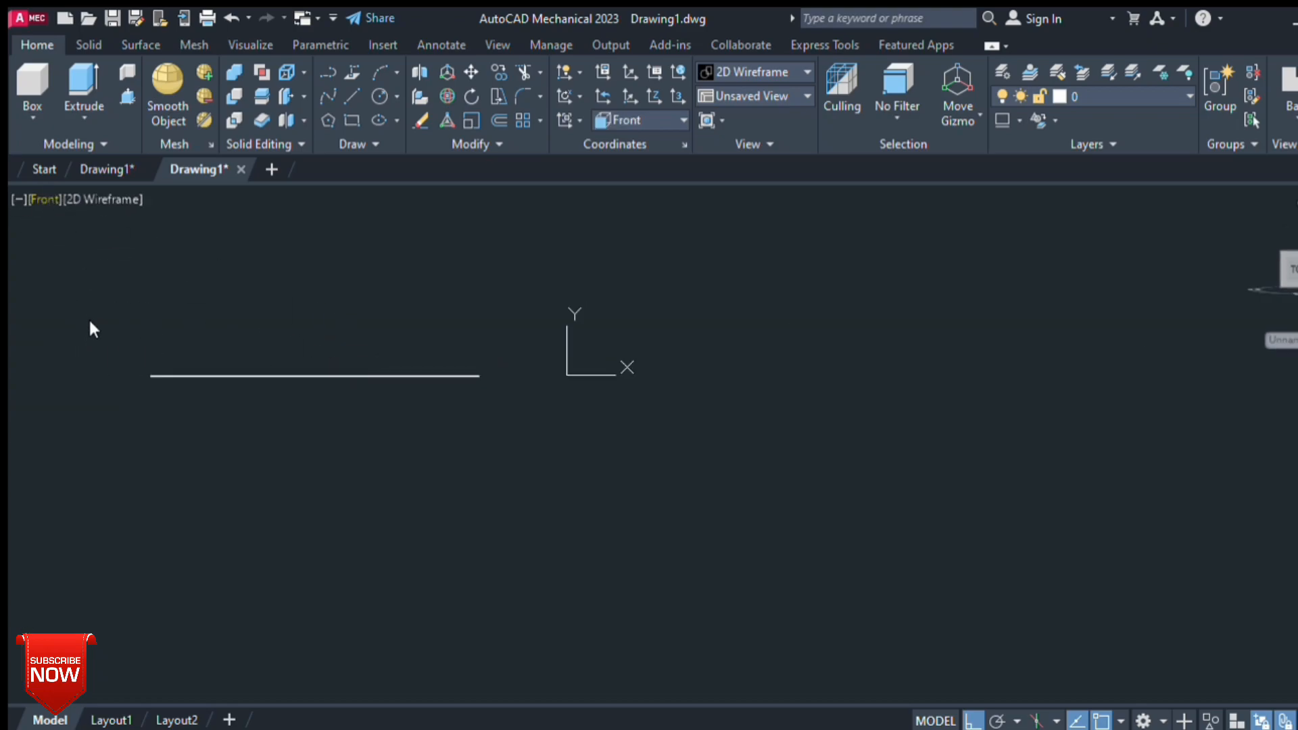
scroll(432, 385, "down", 3)
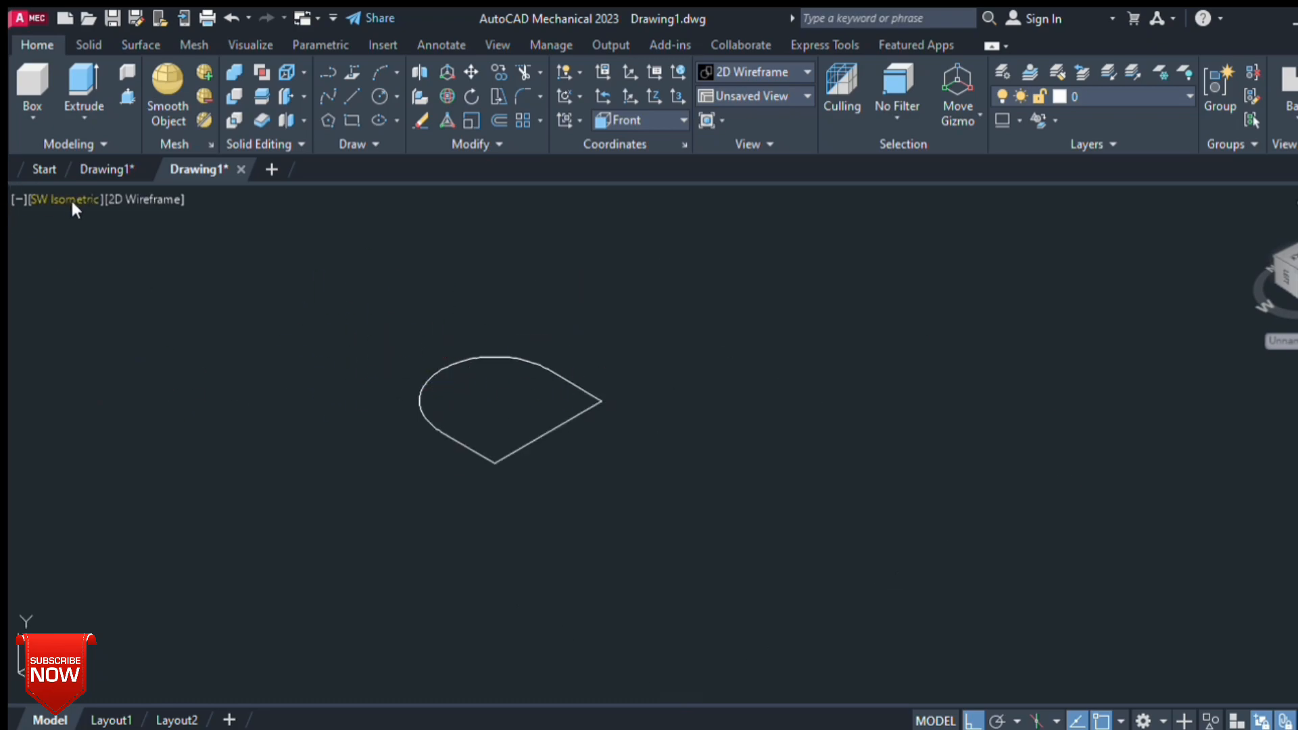
scroll(328, 384, "down", 4)
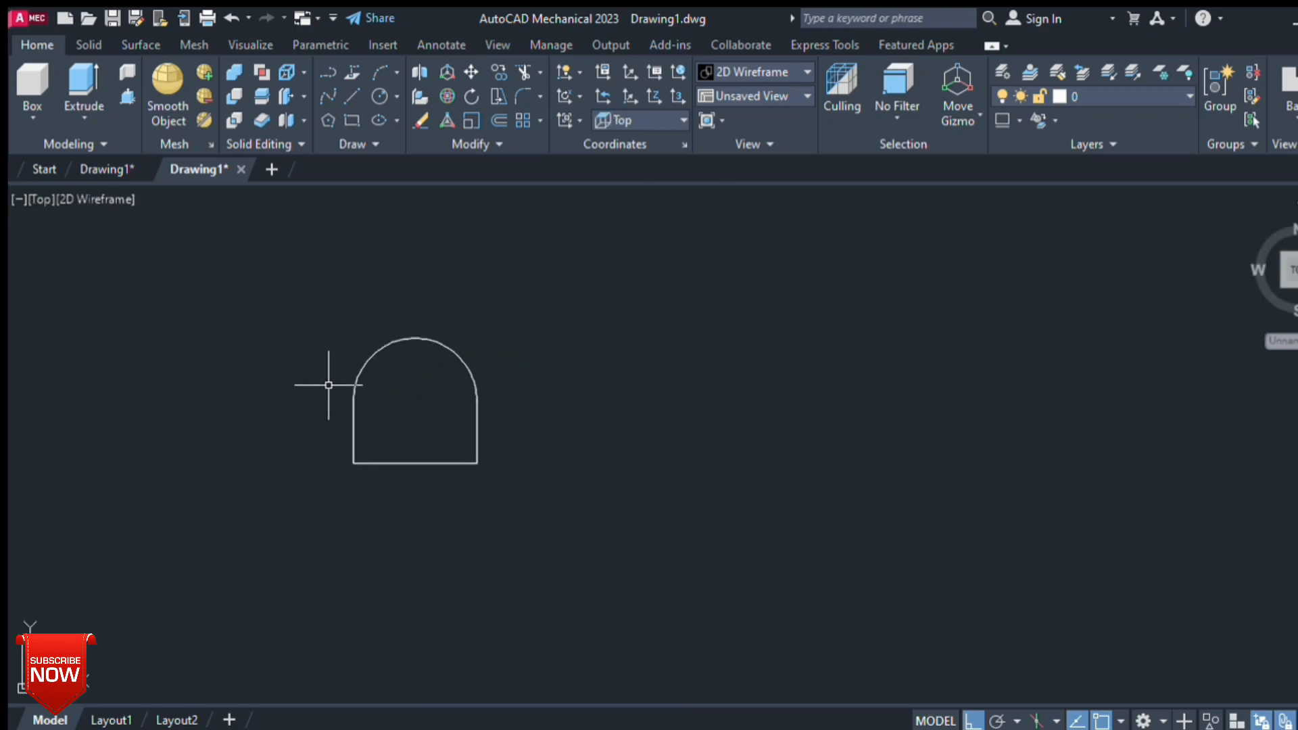
- Copy the whole profile from the Top view, paste it upright in the Front view, and delete the flat original
key("ctrl+a")
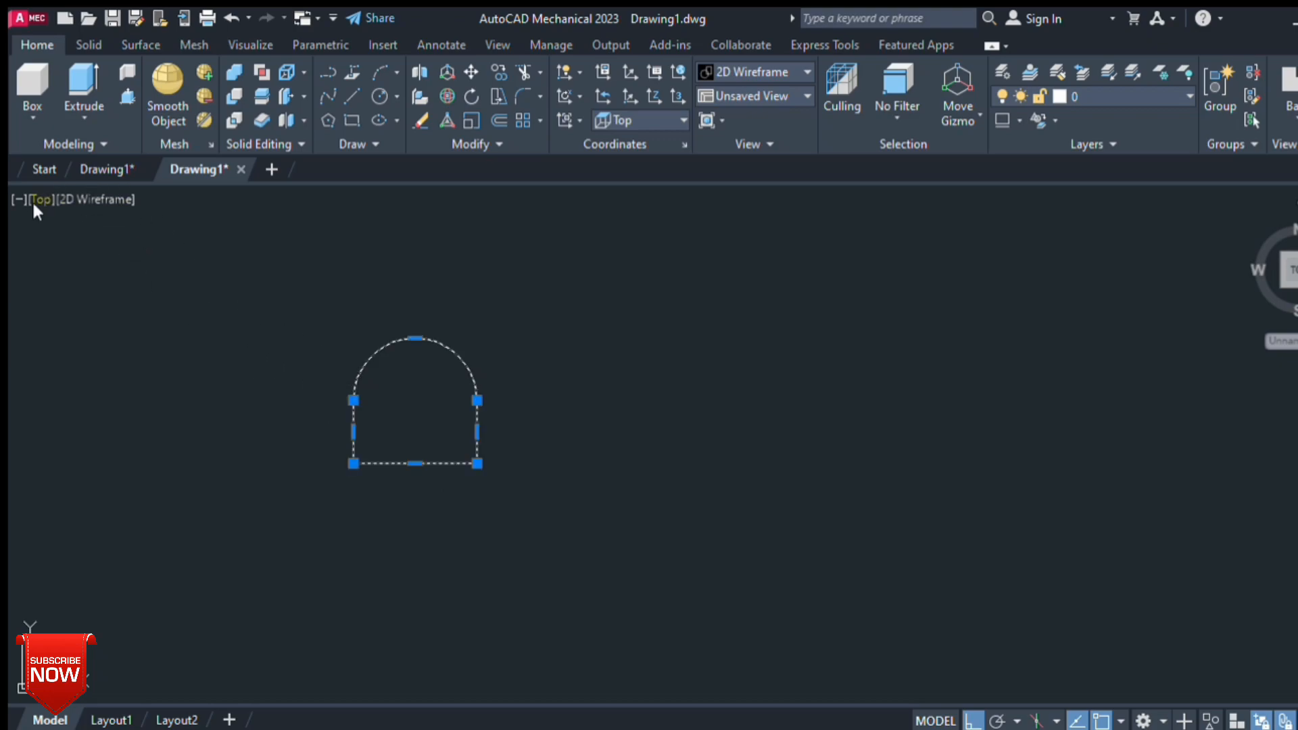
left_click(100, 338)
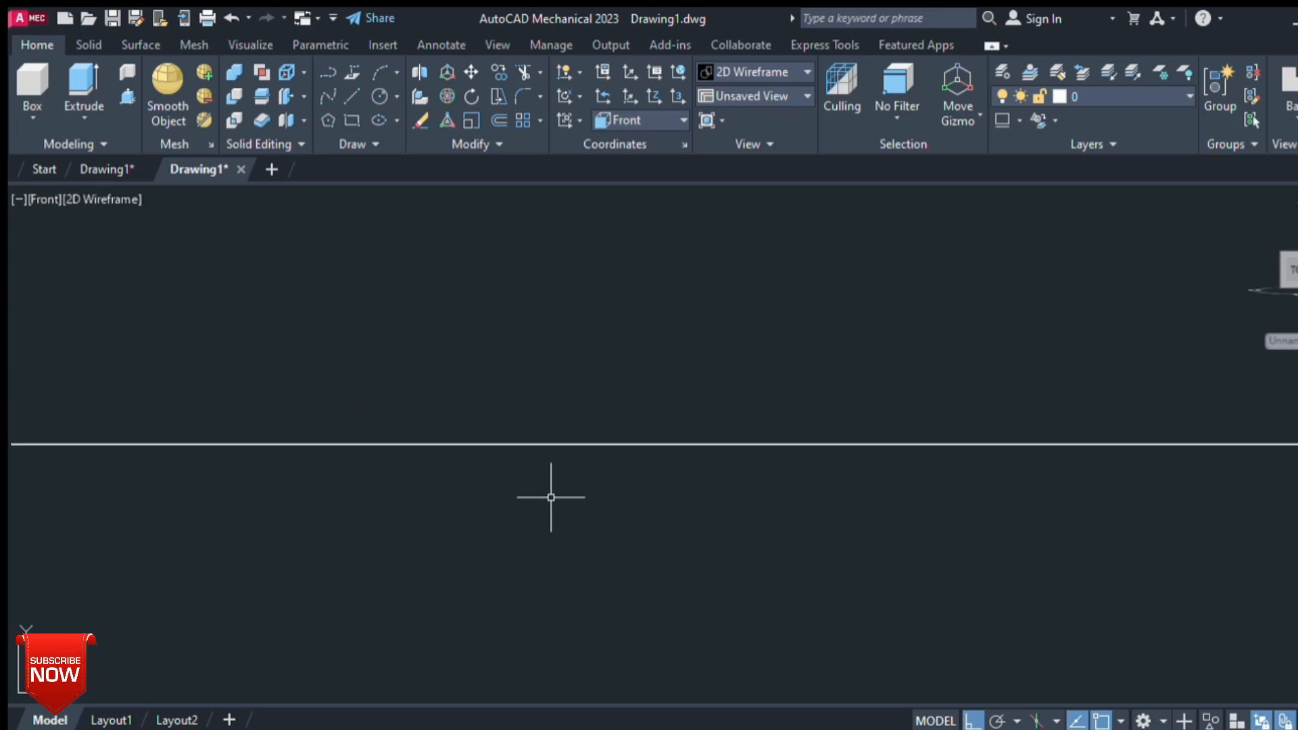
scroll(568, 433, "down", 5)
middle_click_drag(551, 357, 142, 490)
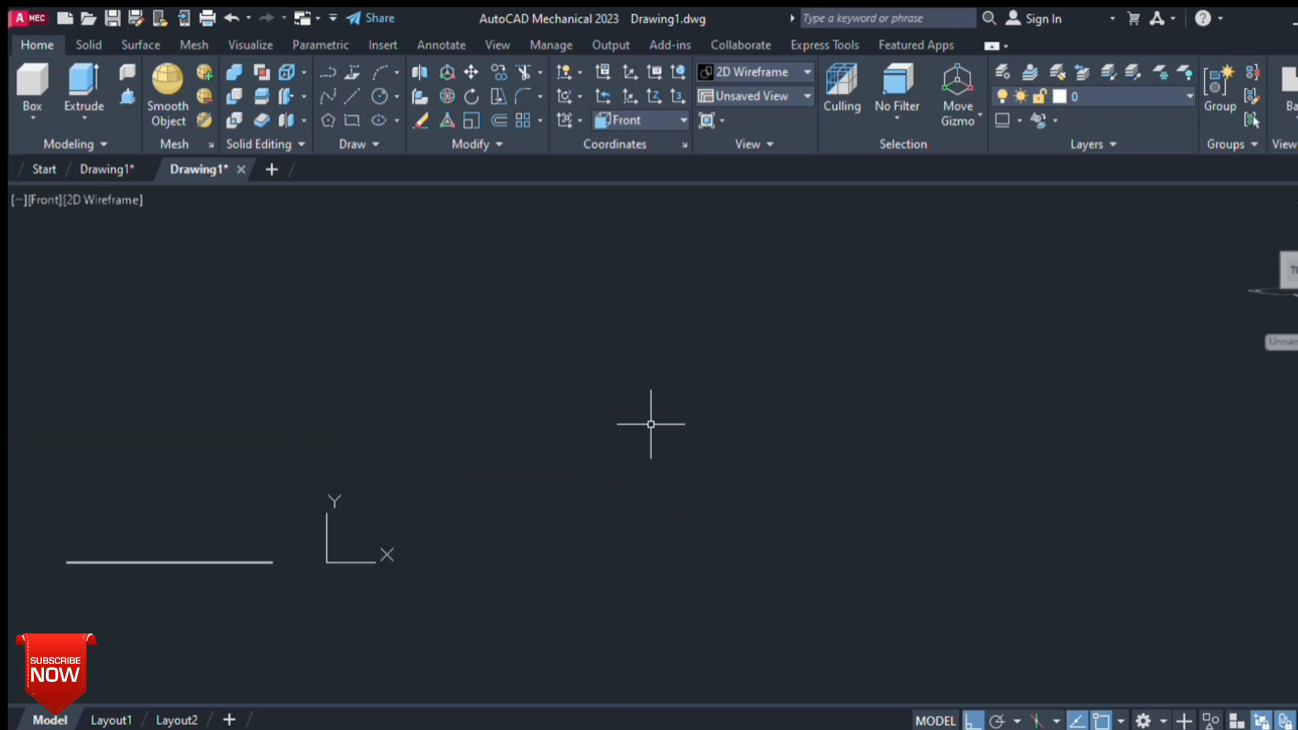
key("ctrl+v")
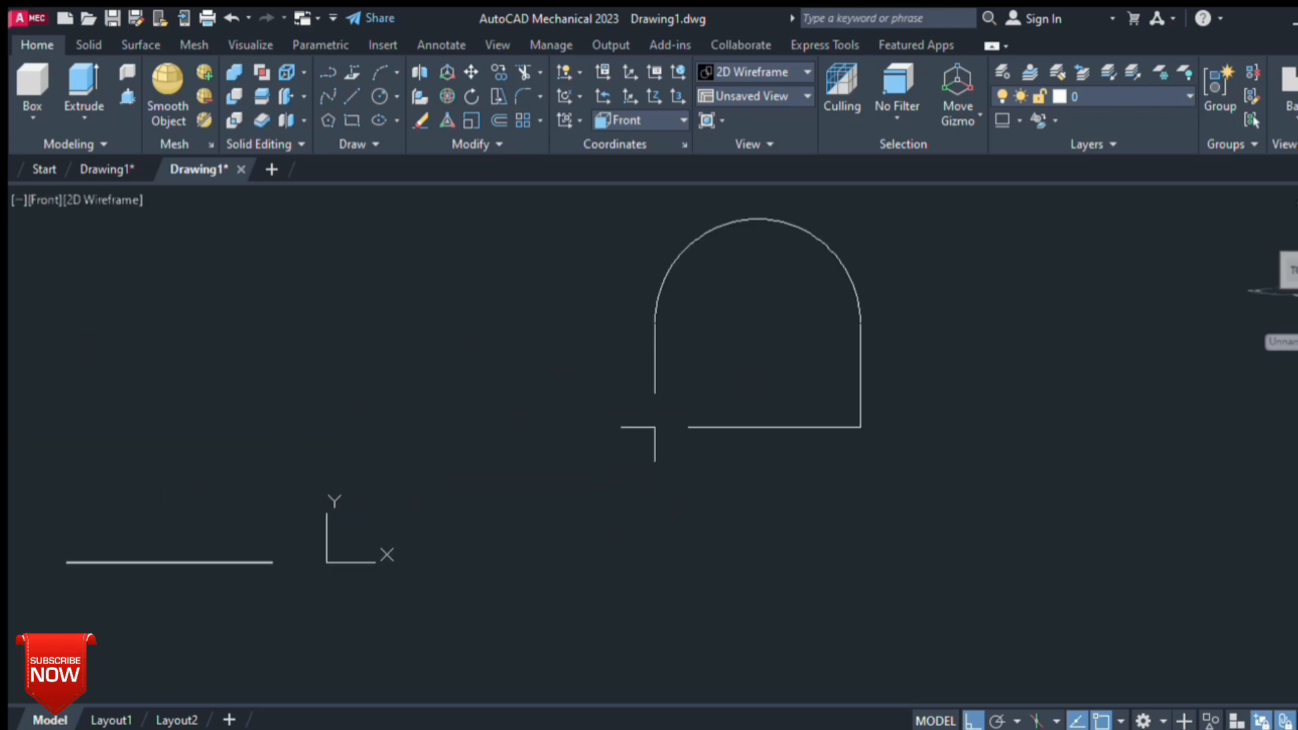
left_click(579, 465)
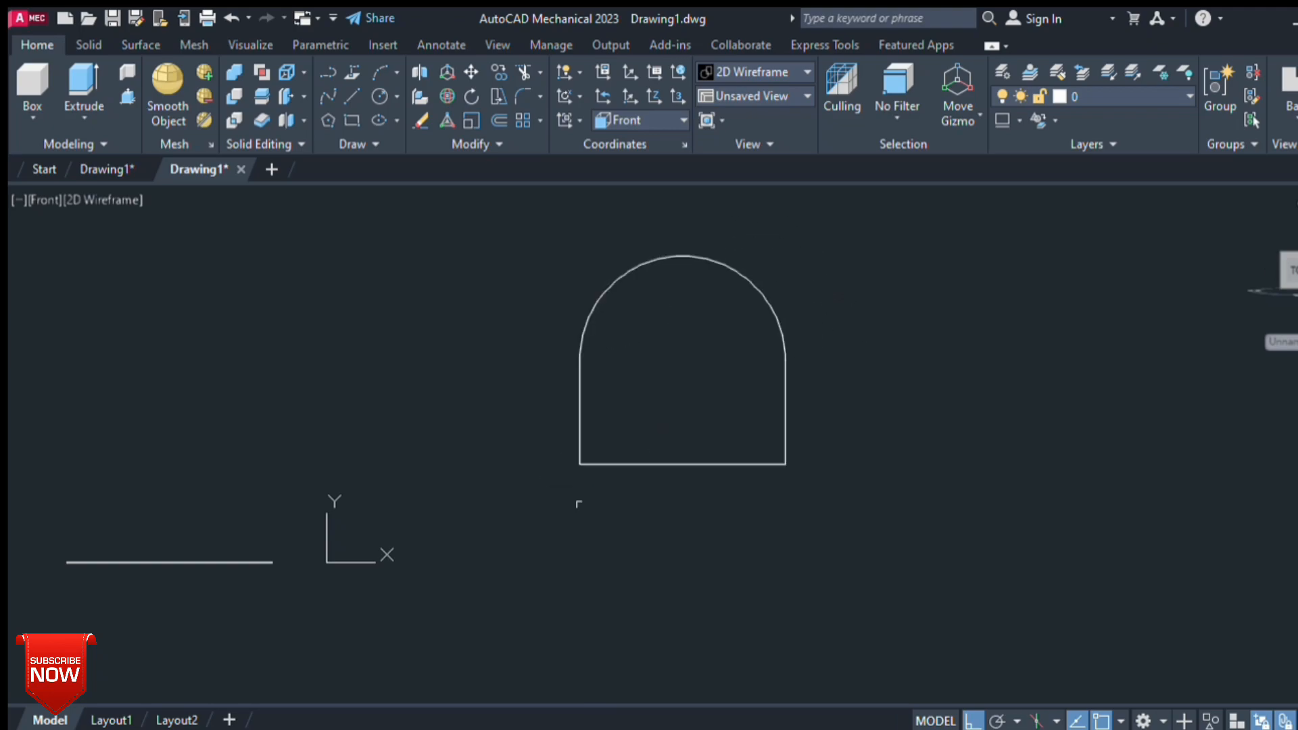
left_click_drag(40, 464, 312, 597)
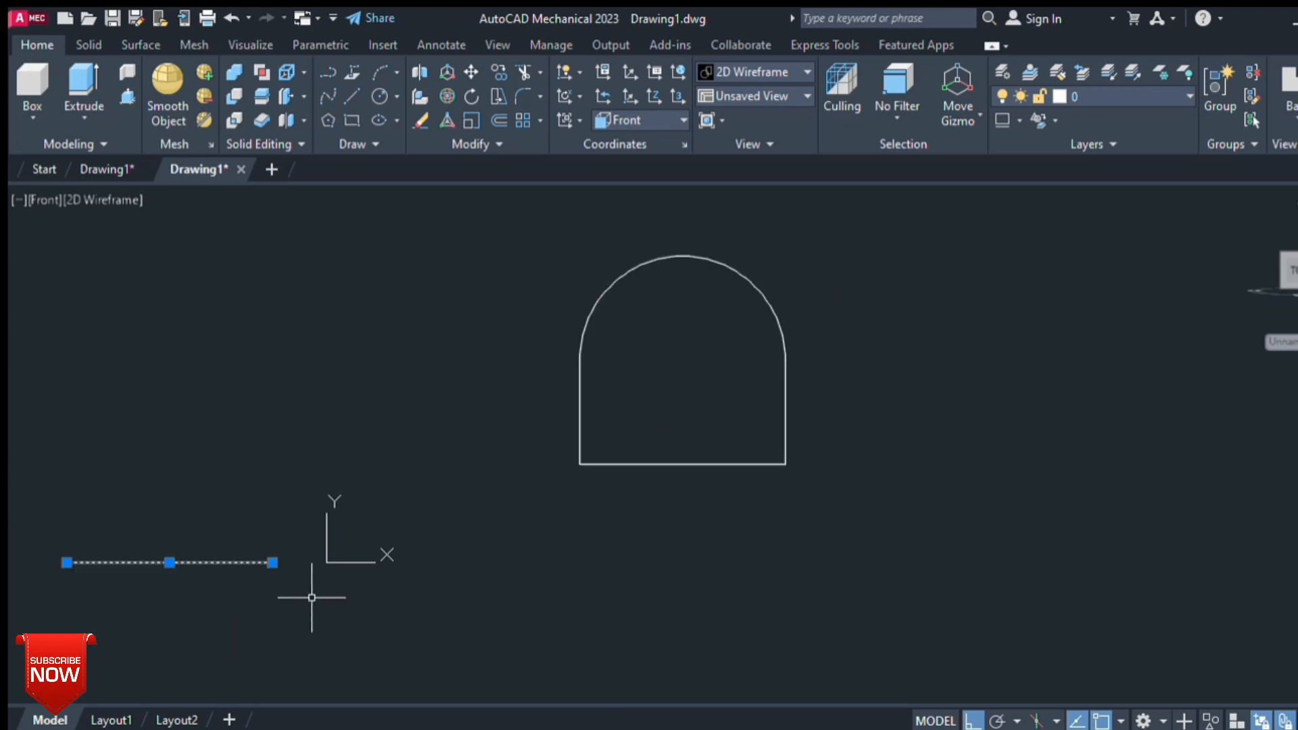
key("Delete")
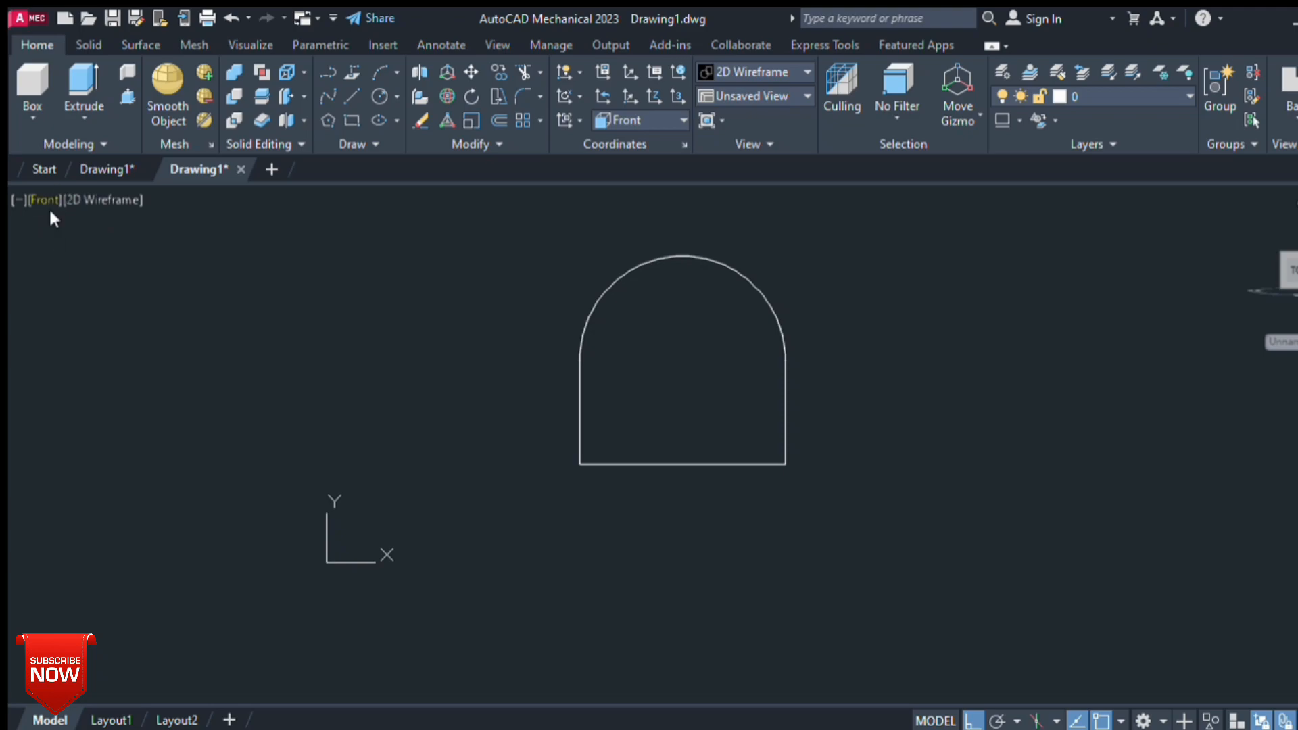
- Extrude the upright rounded profile into a solid plate while in the SW Isometric view
left_click(108, 374)
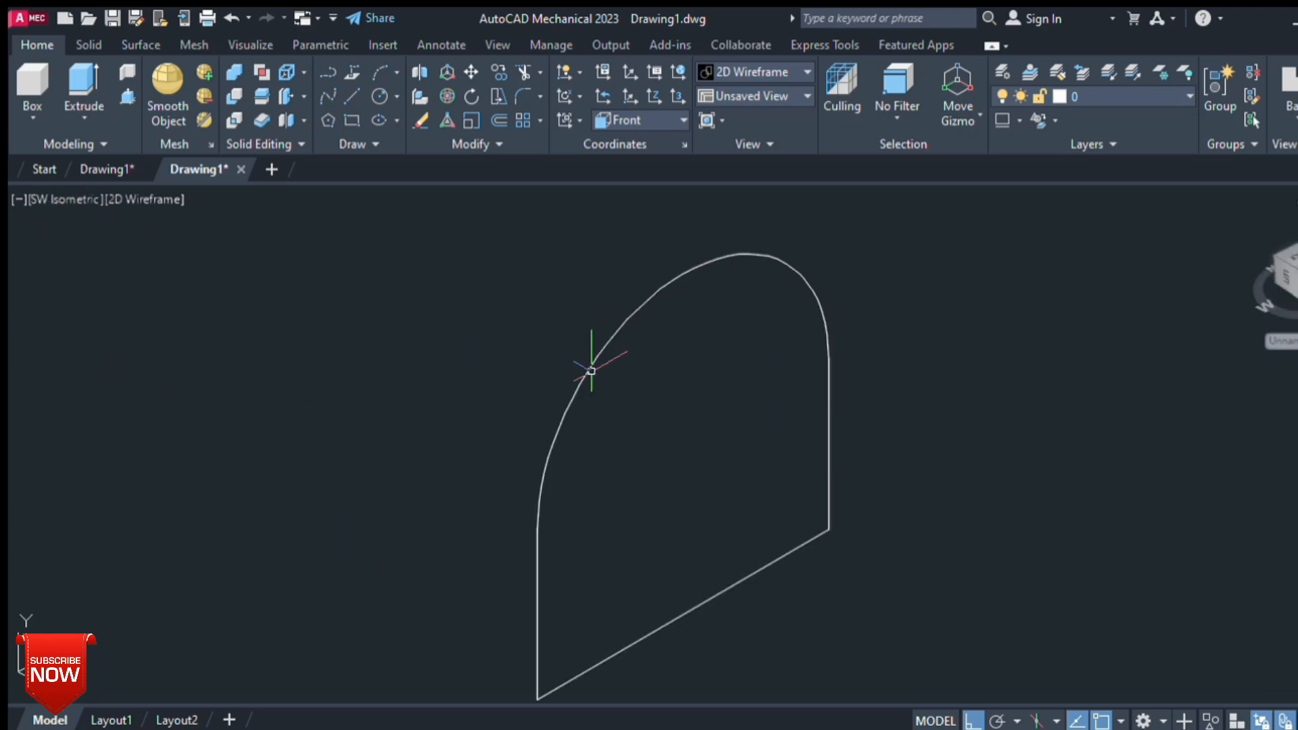
scroll(632, 365, "down", 2)
mouse_move(710, 317)
middle_mouse_down()
mouse_move(618, 351)
mouse_move(487, 353)
middle_mouse_up()
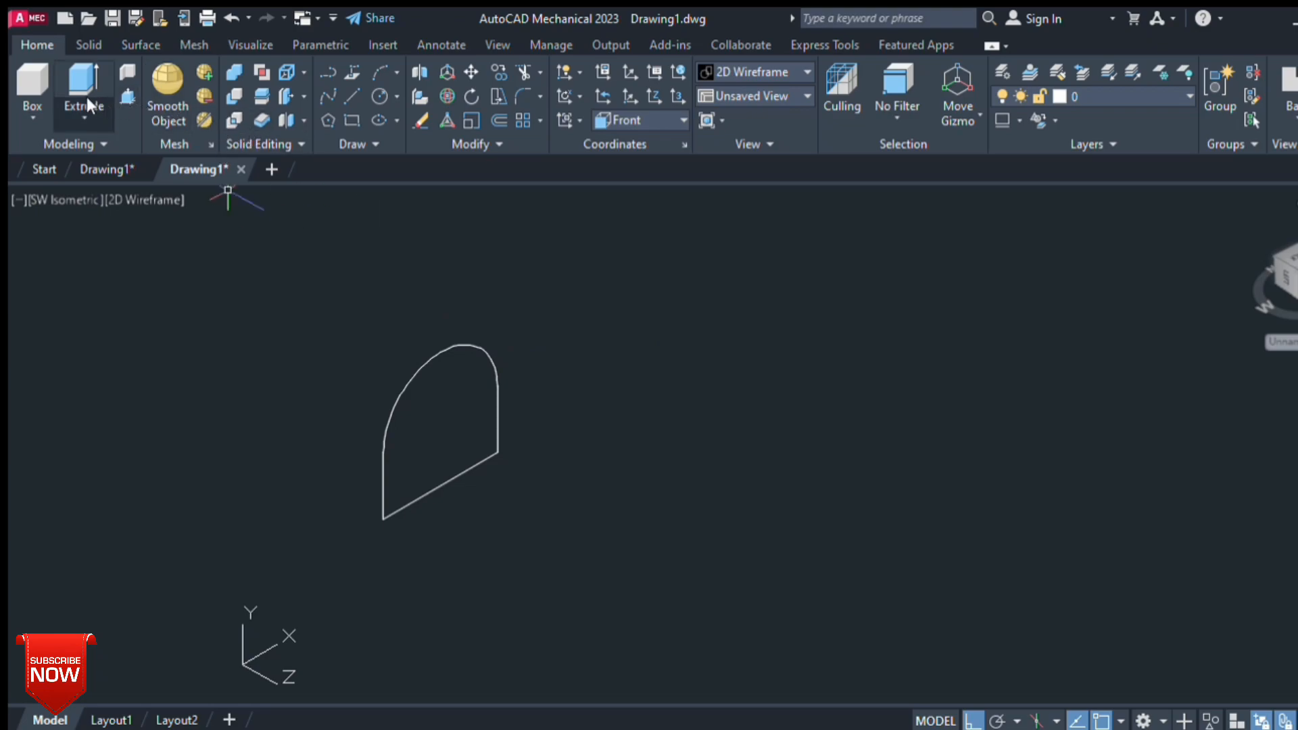
left_click(389, 414)
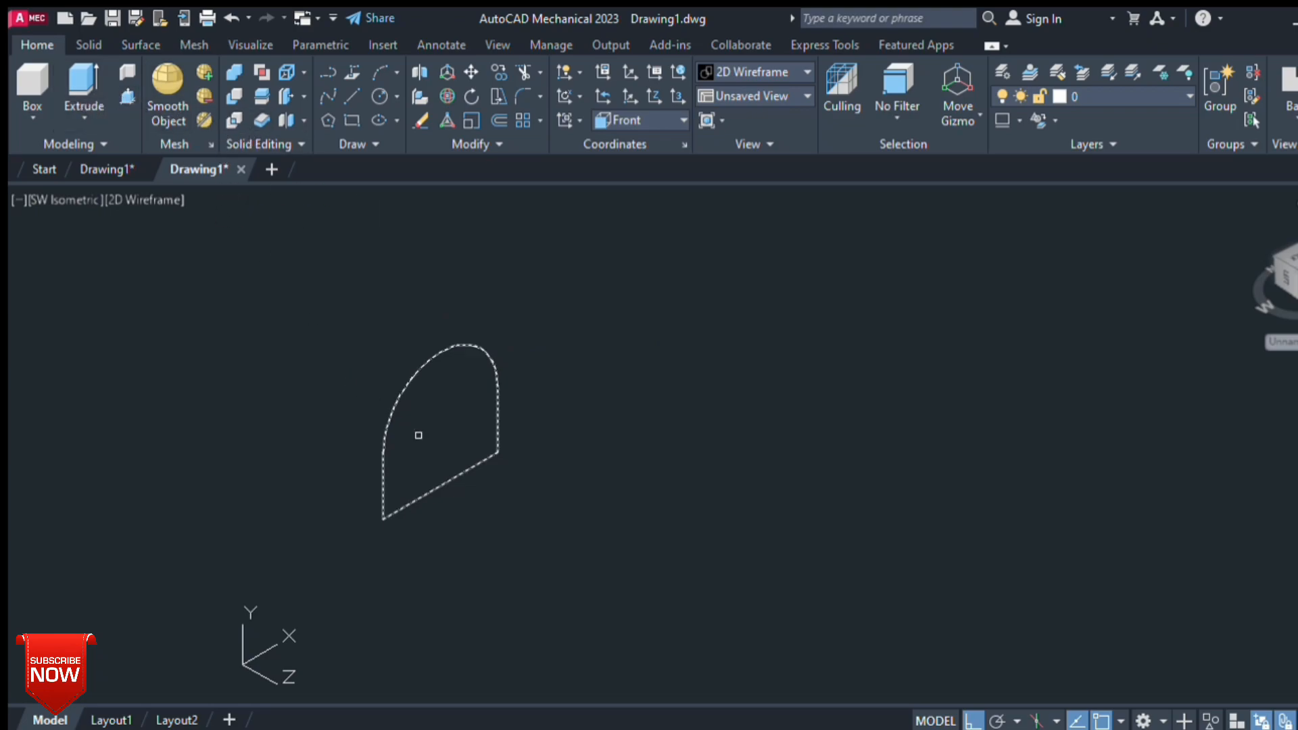
key("Return")
key("Return")
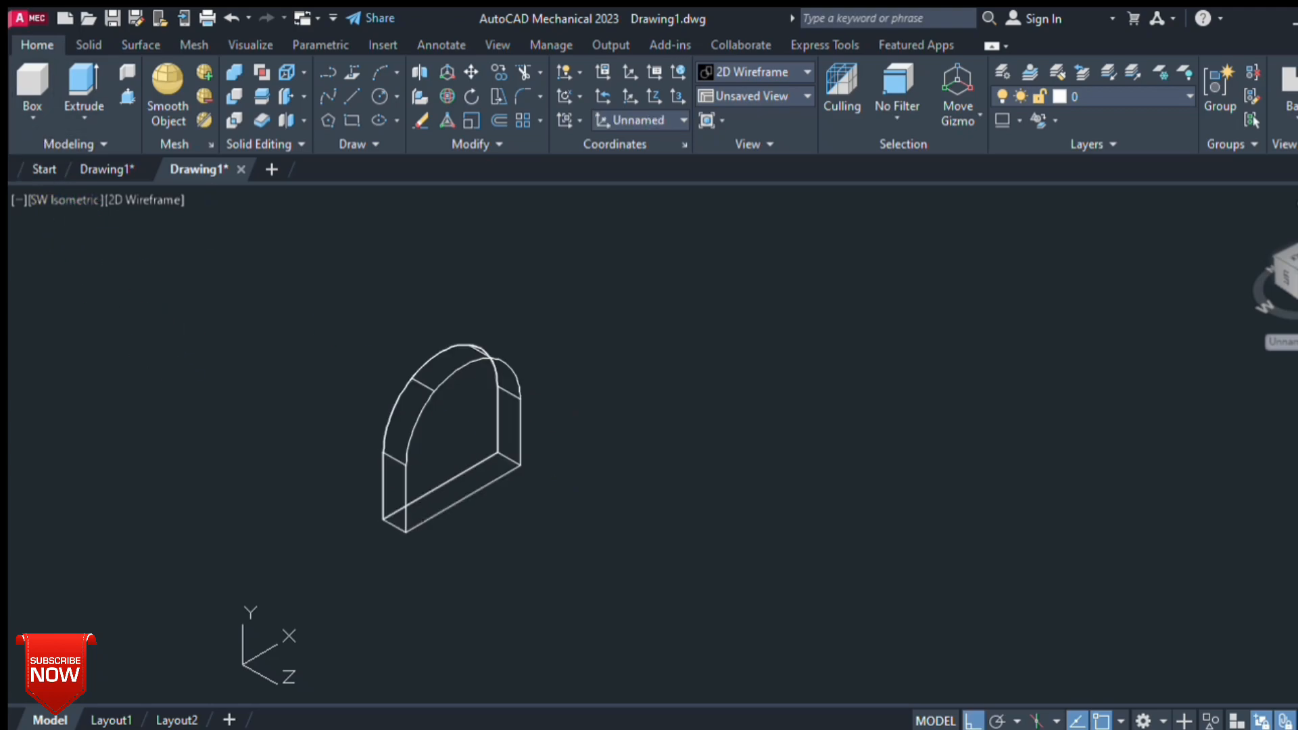
- Draw a small circle for the hole in the Front view, on the plate's centreline near the centre of its rounded end
left_click(136, 341)
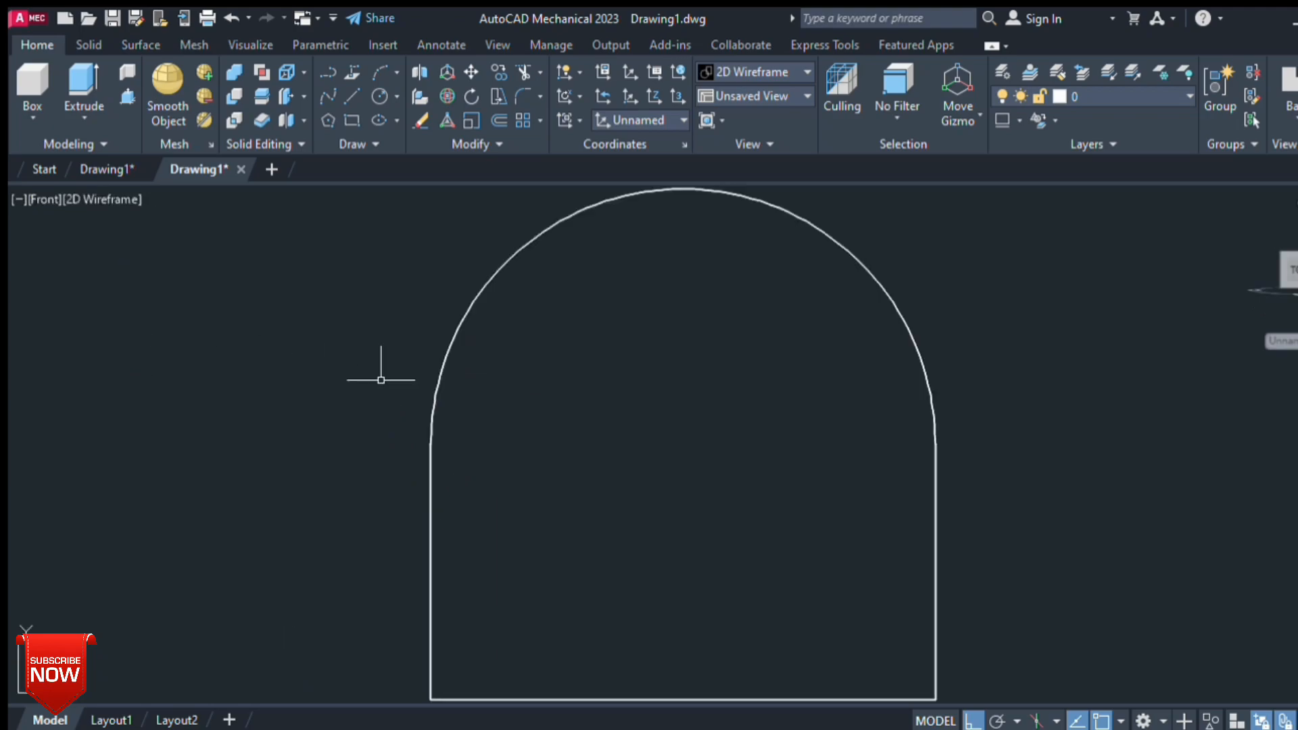
scroll(495, 399, "down", 3)
left_click(370, 96)
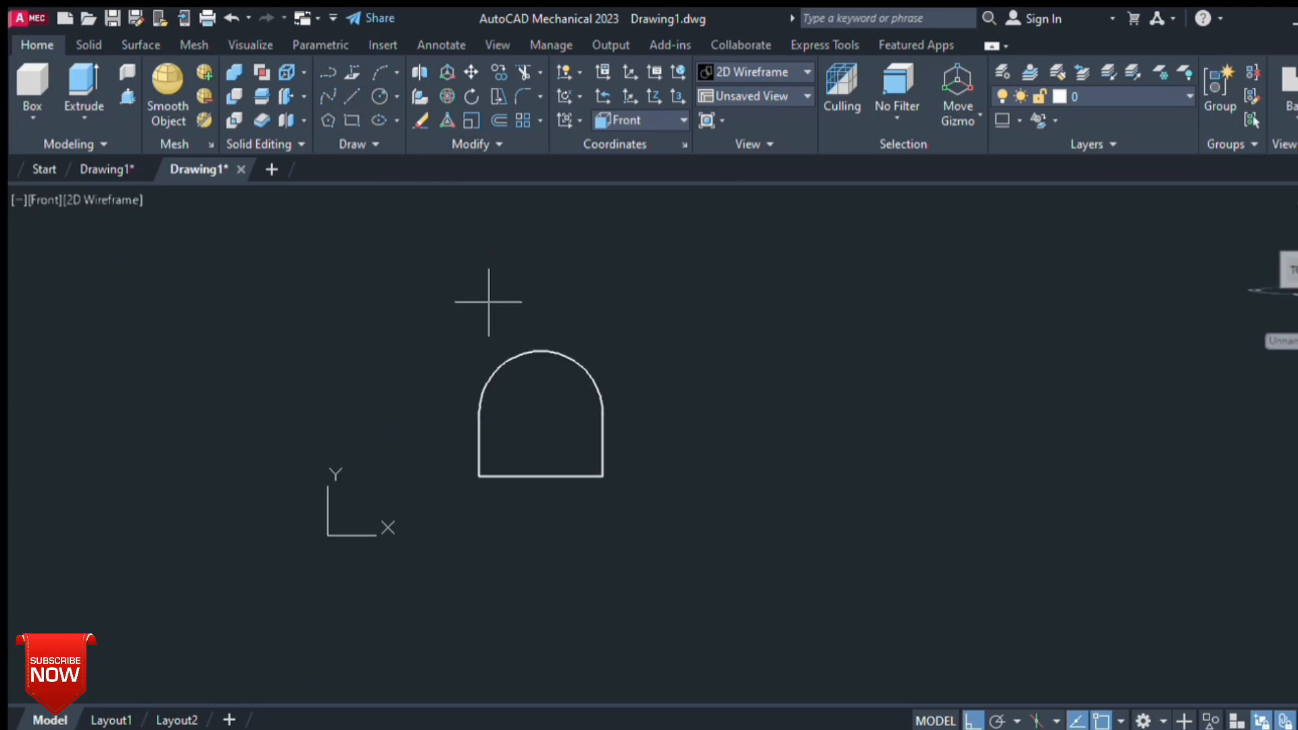
left_click(541, 420)
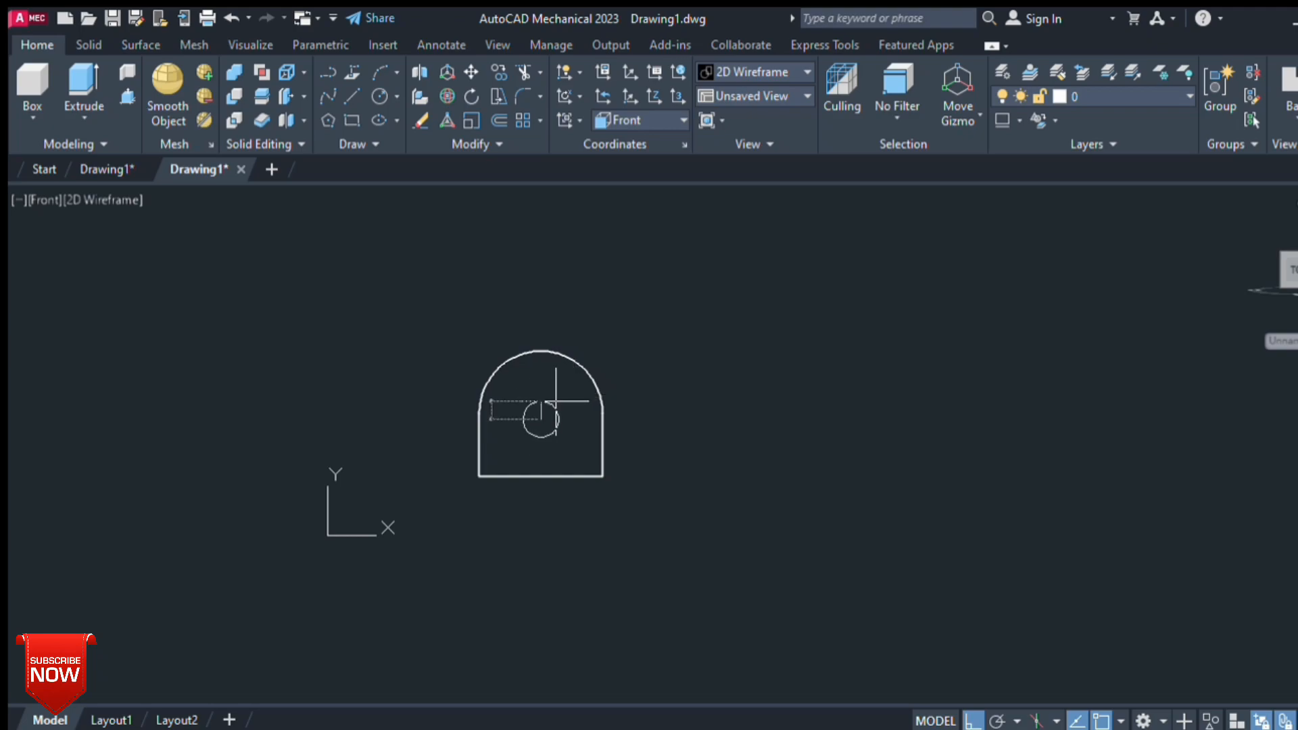
left_click(549, 404)
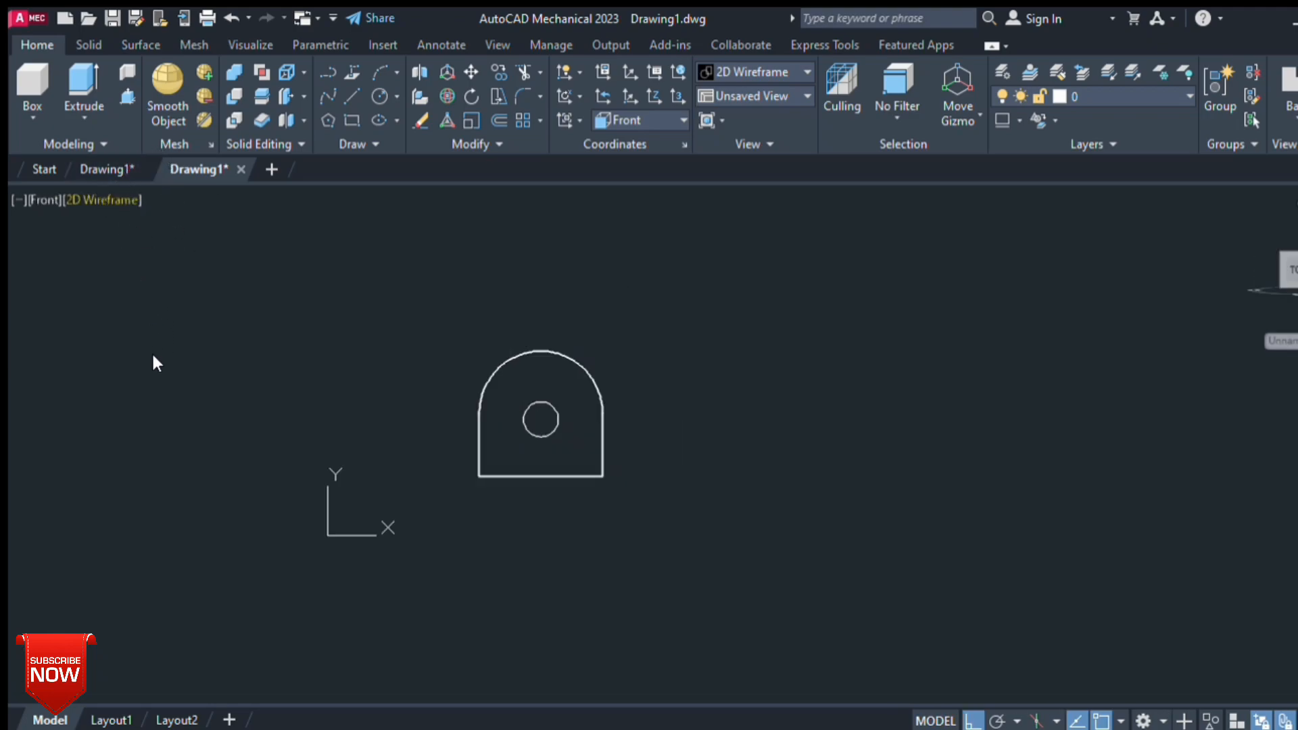
- Display the plate in the Realistic visual style and press-pull the circle through its thickness to cut a hole
left_click(173, 318)
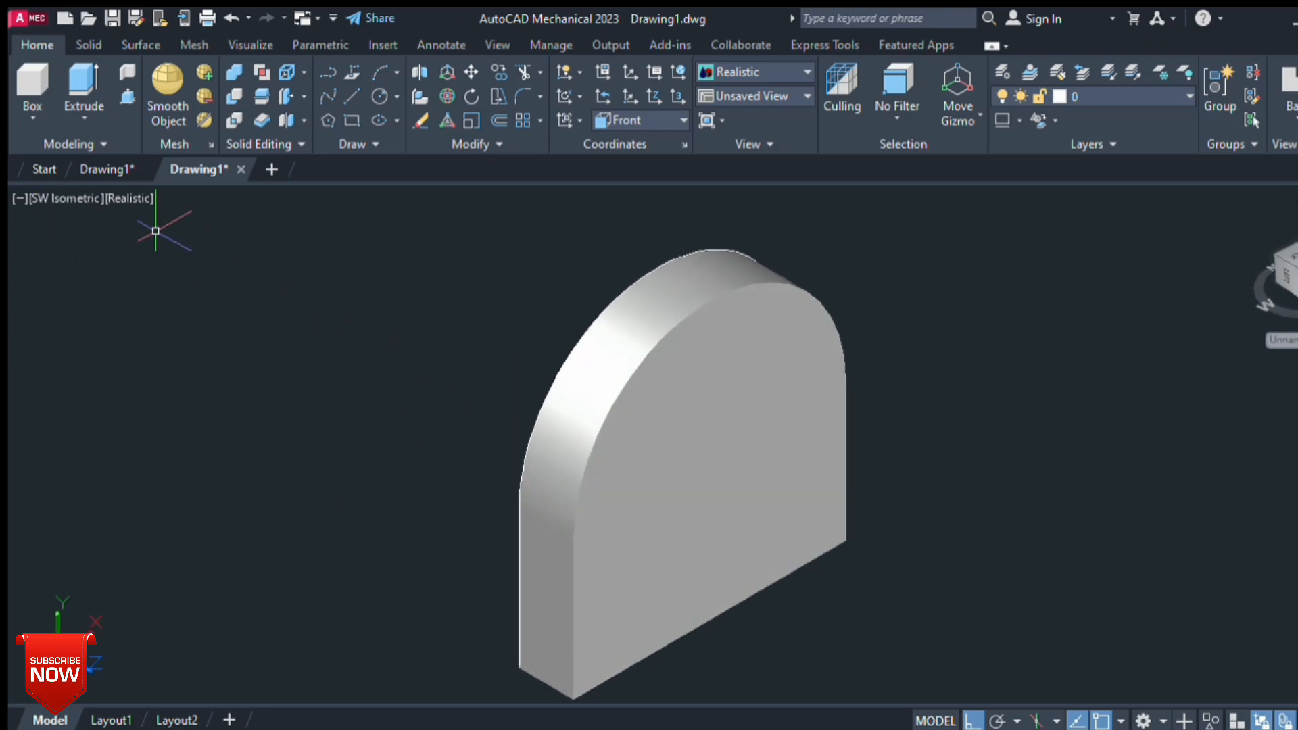
left_click(126, 97)
middle_click_drag(649, 460, 533, 464, "shift")
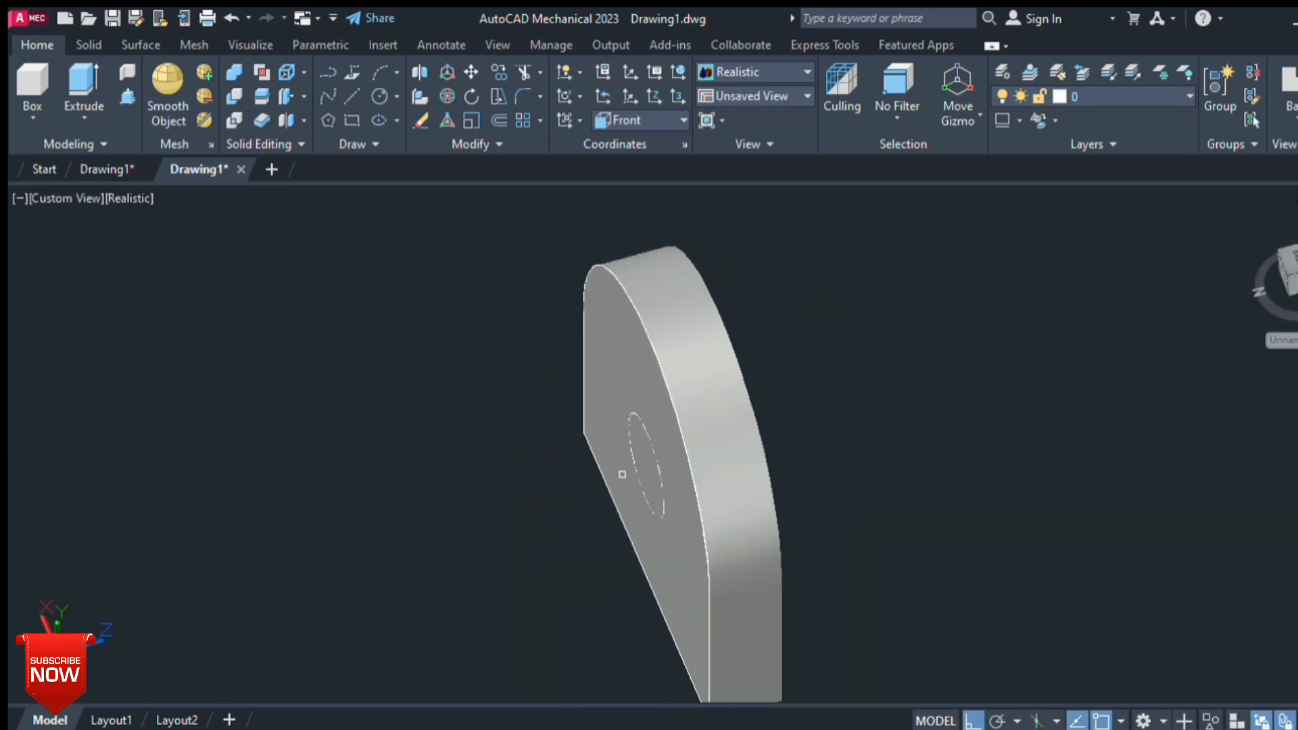
left_click(641, 471)
left_click(873, 406)
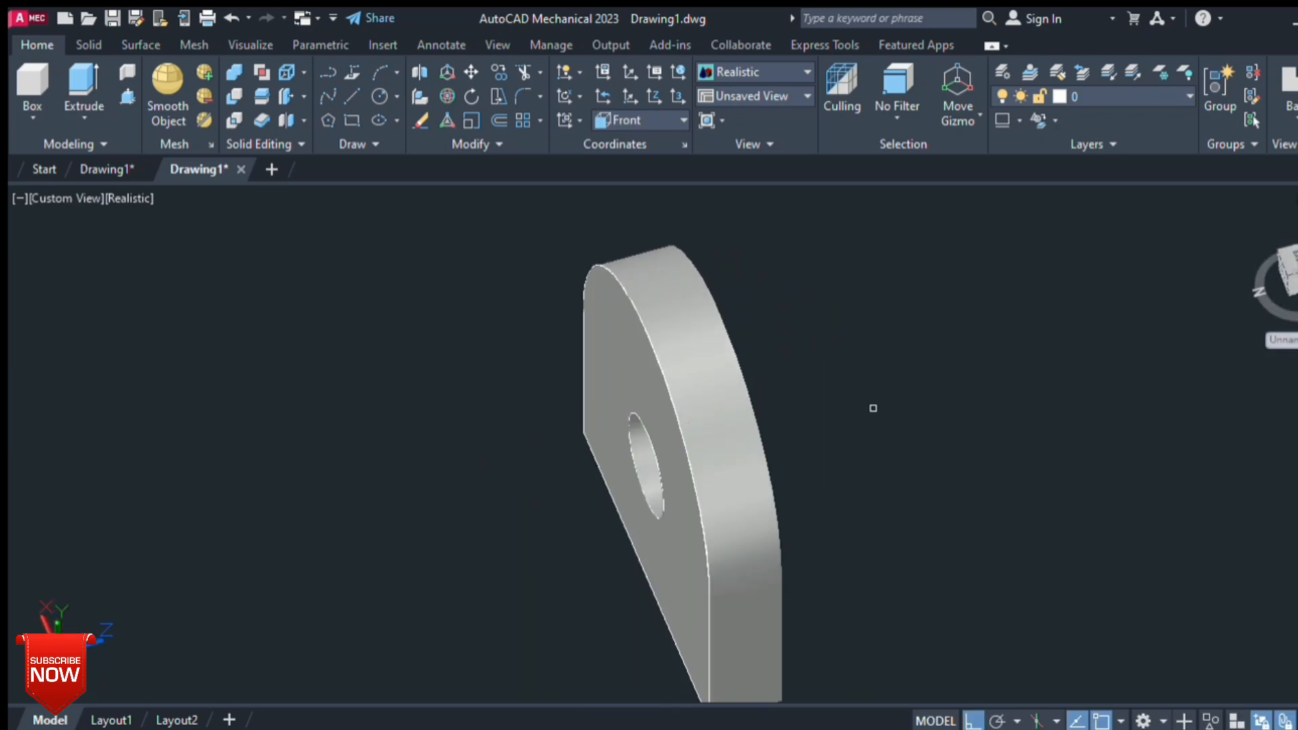
key("Escape")
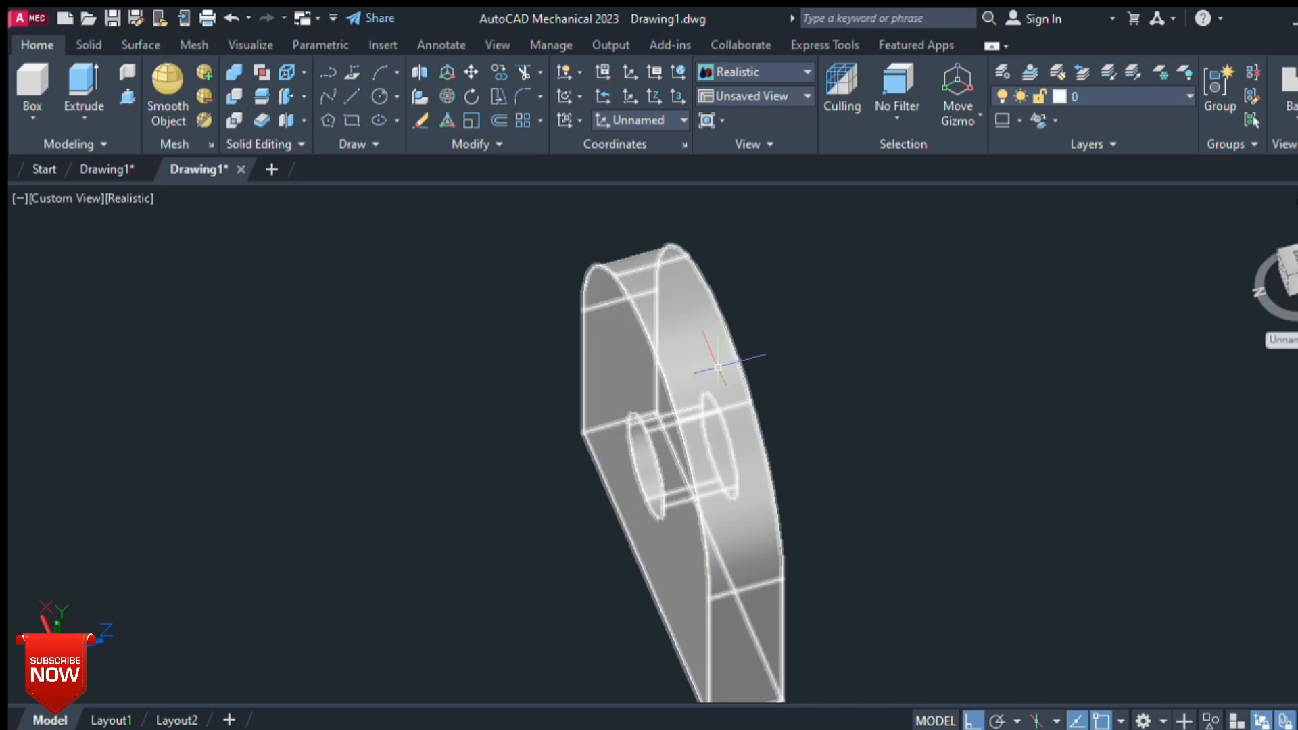
- Mirror the holed plate downward across its flat bottom edge, starting from the edge's midpoint and keeping the source object
left_click(1254, 222)
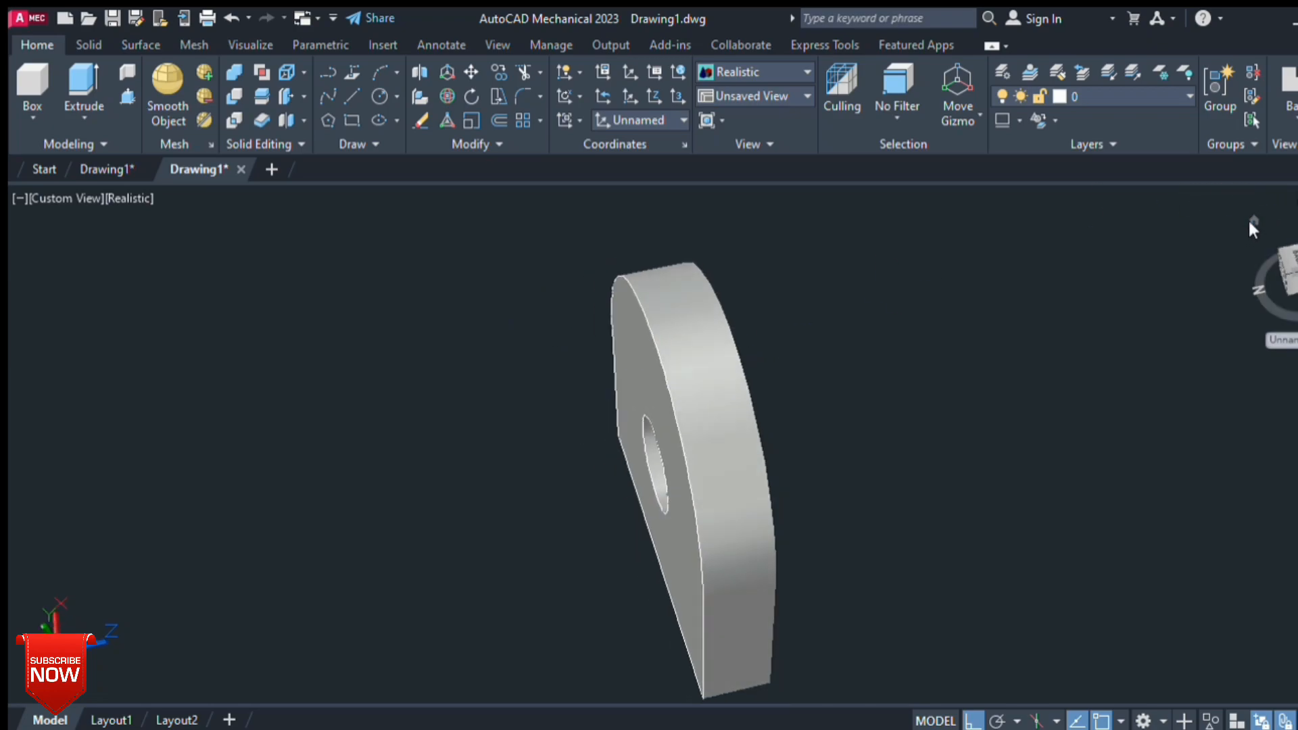
scroll(540, 430, "down", 1)
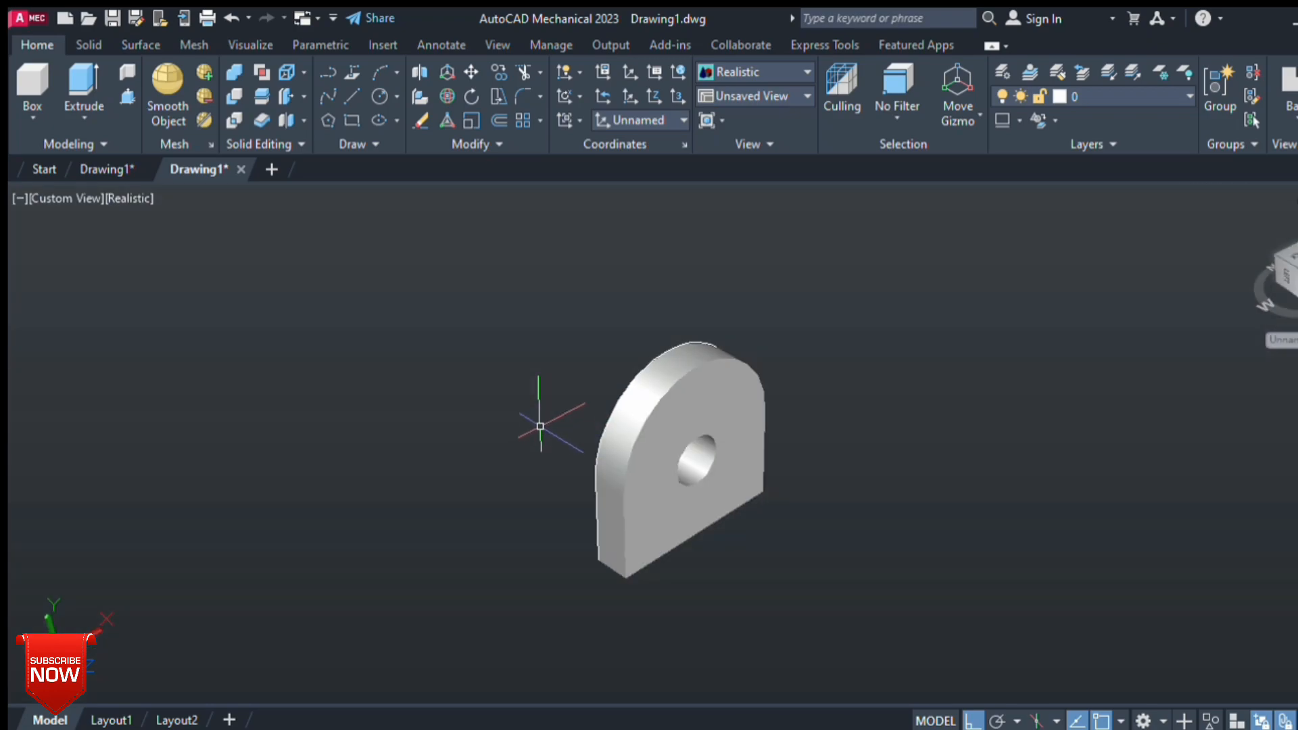
middle_click_drag(538, 426, 508, 341)
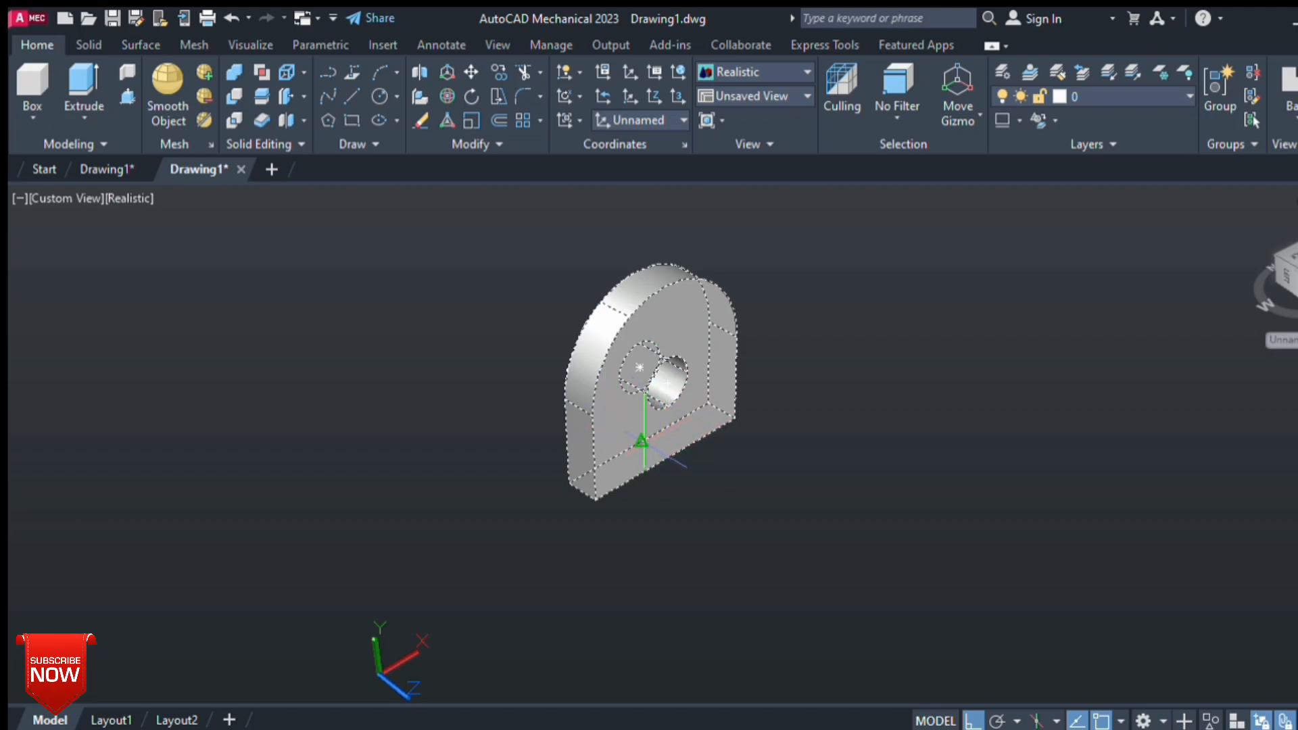
left_click(641, 442)
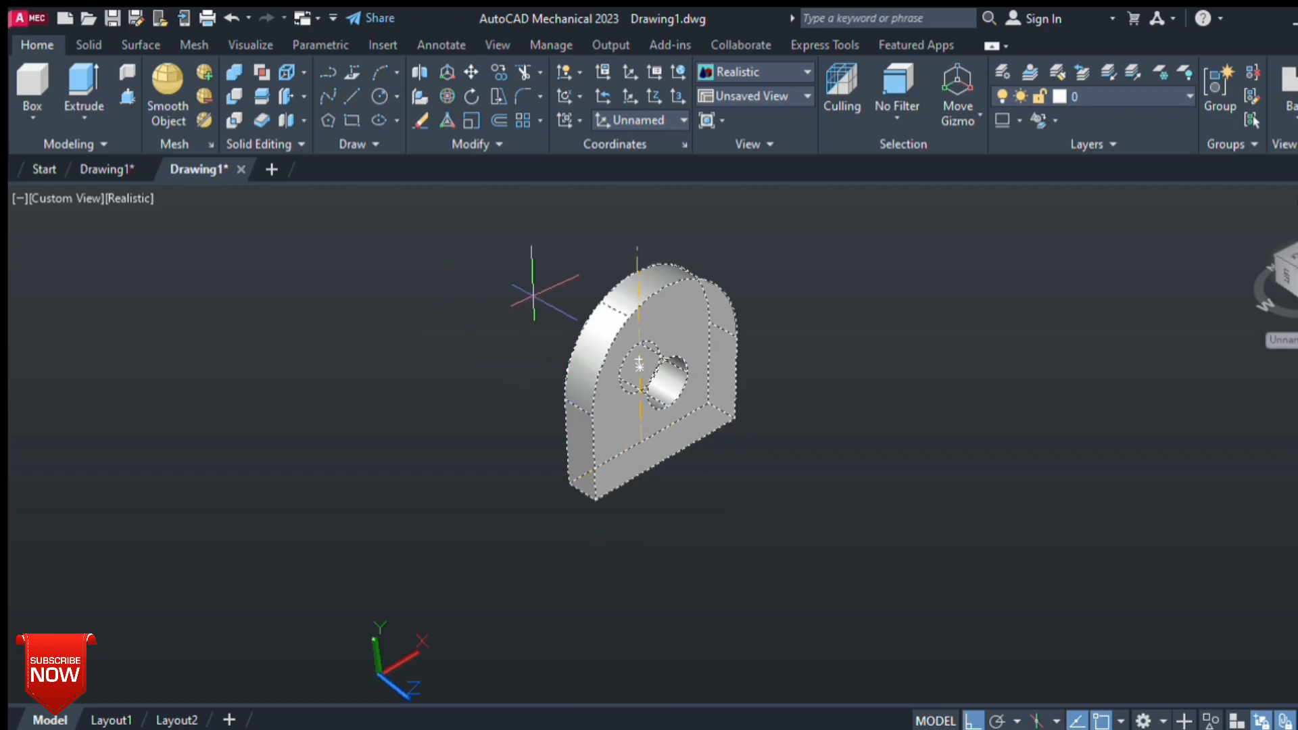
left_click(816, 308)
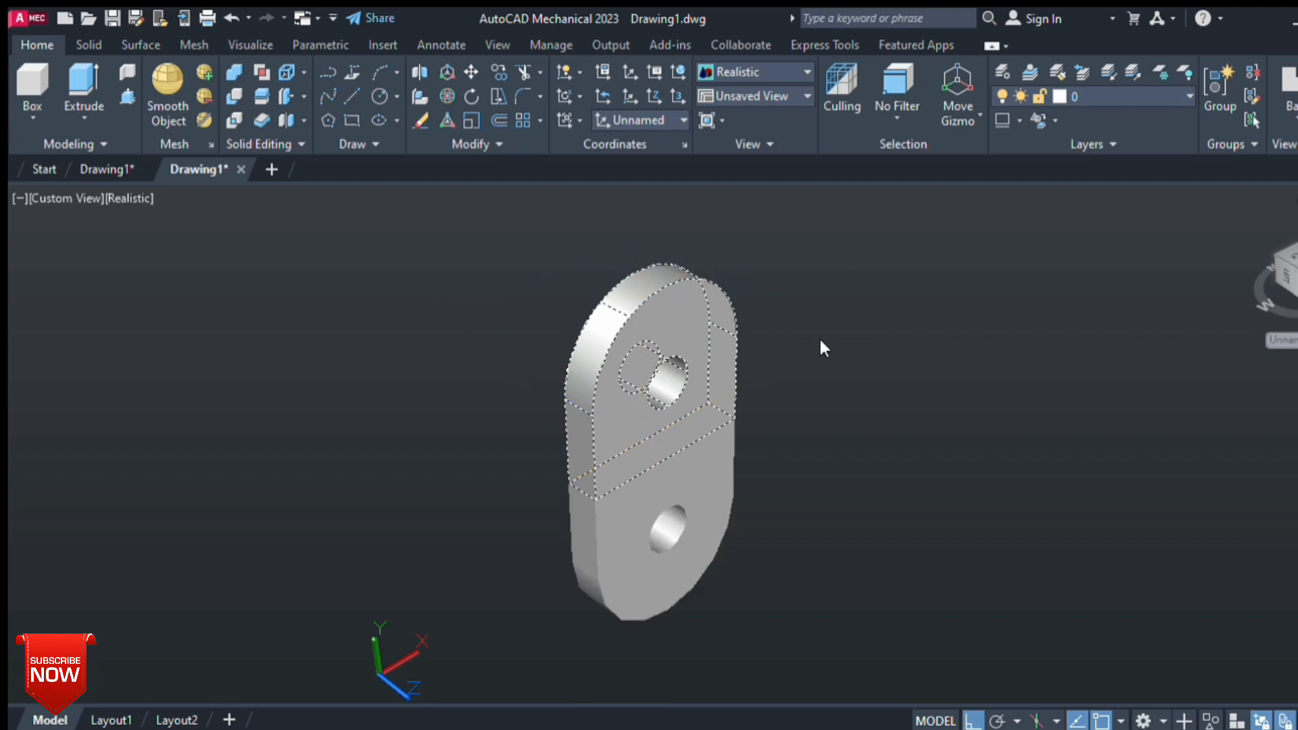
key("Return")
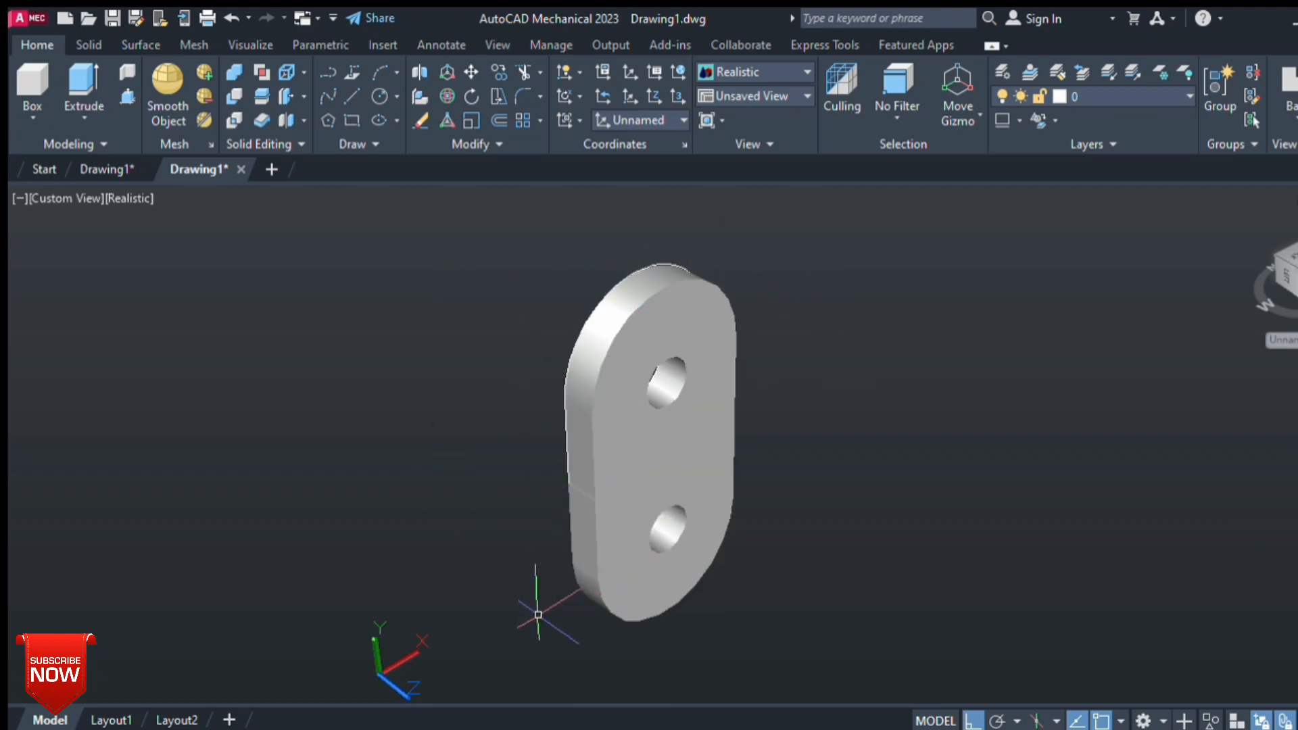
- Union the upper and lower halves of the plate into one solid in the Front view
middle_click_drag(838, 585, 545, 530, "shift")
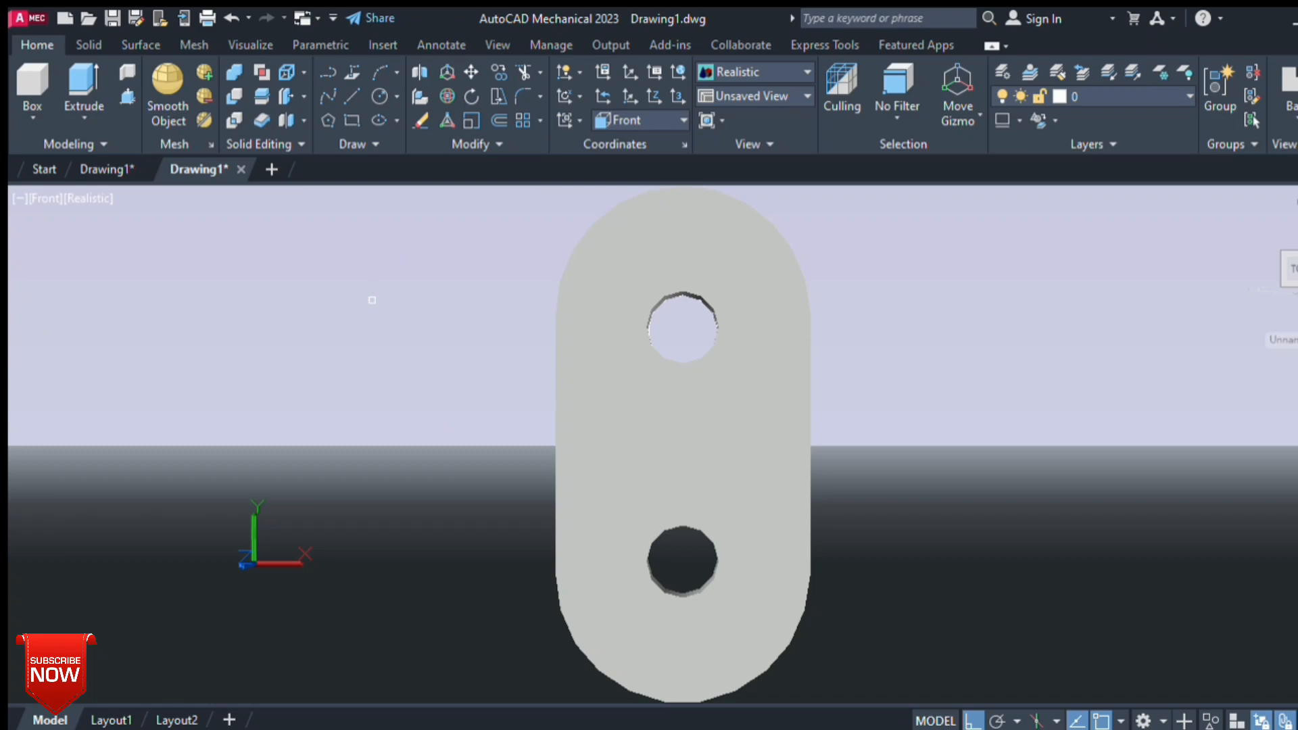
left_click(625, 311)
left_click(624, 490)
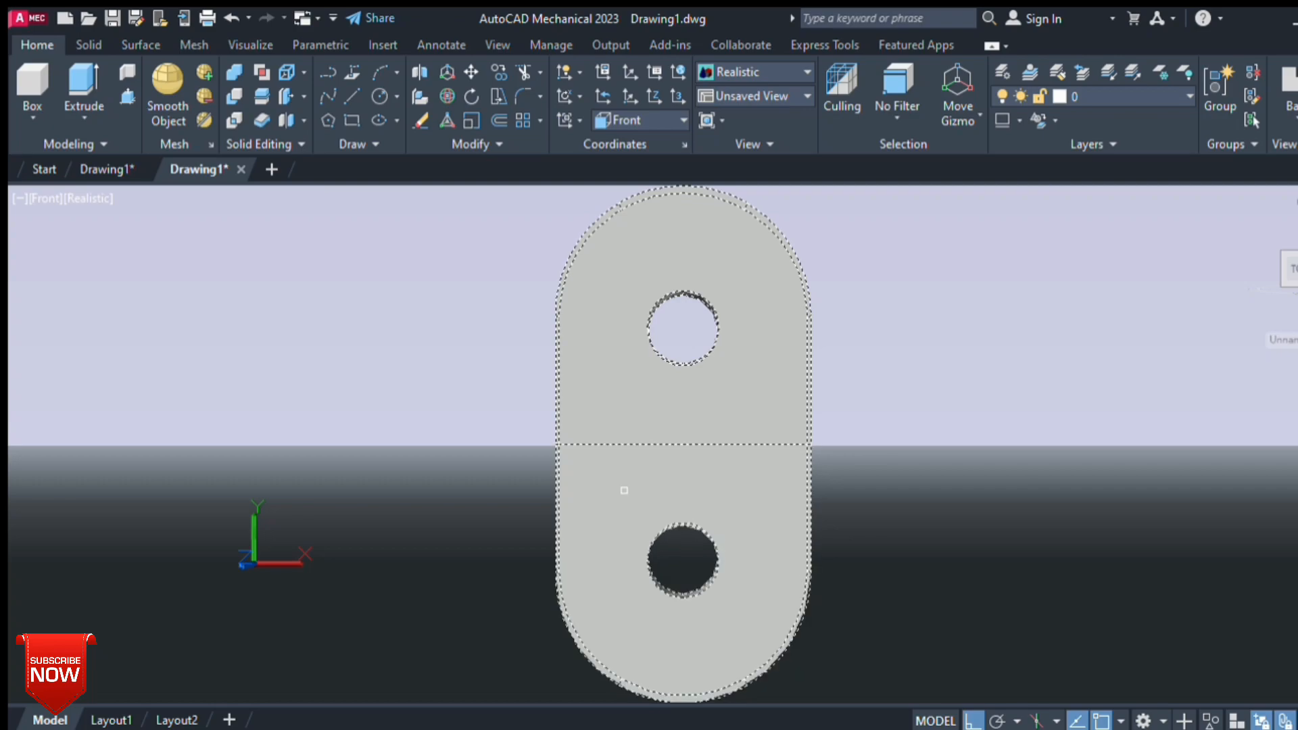
key("Return")
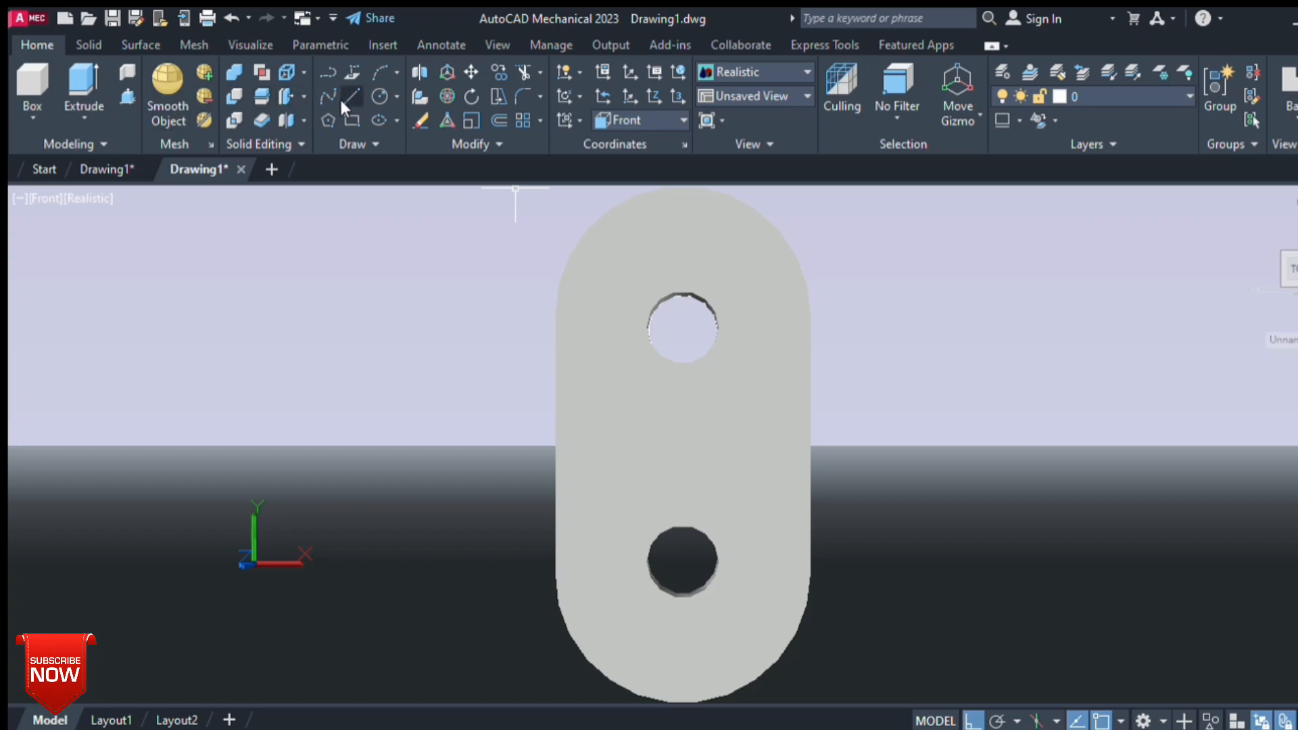
- Draw a circle at the plate's centre, about the size of its holes, and extrude it outward from the back face into a long round pin
left_click(369, 101)
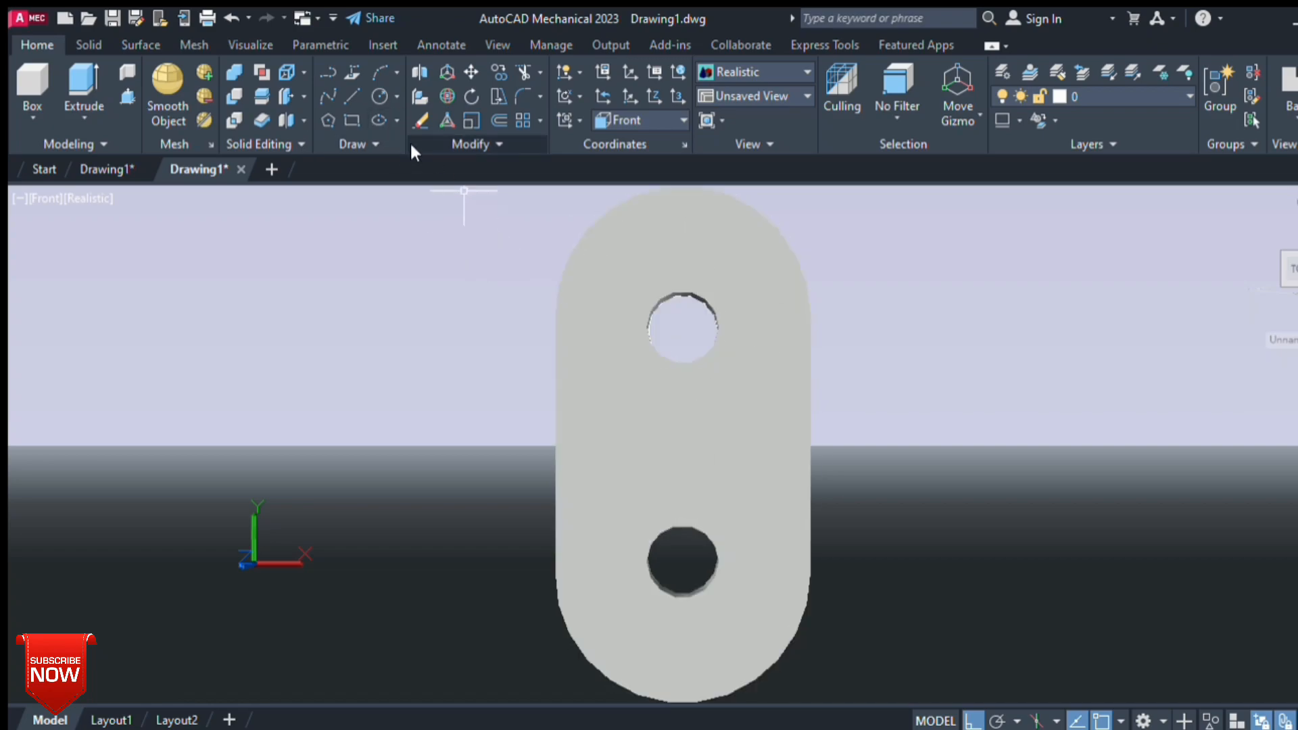
middle_click_drag(511, 331, 788, 441, "shift")
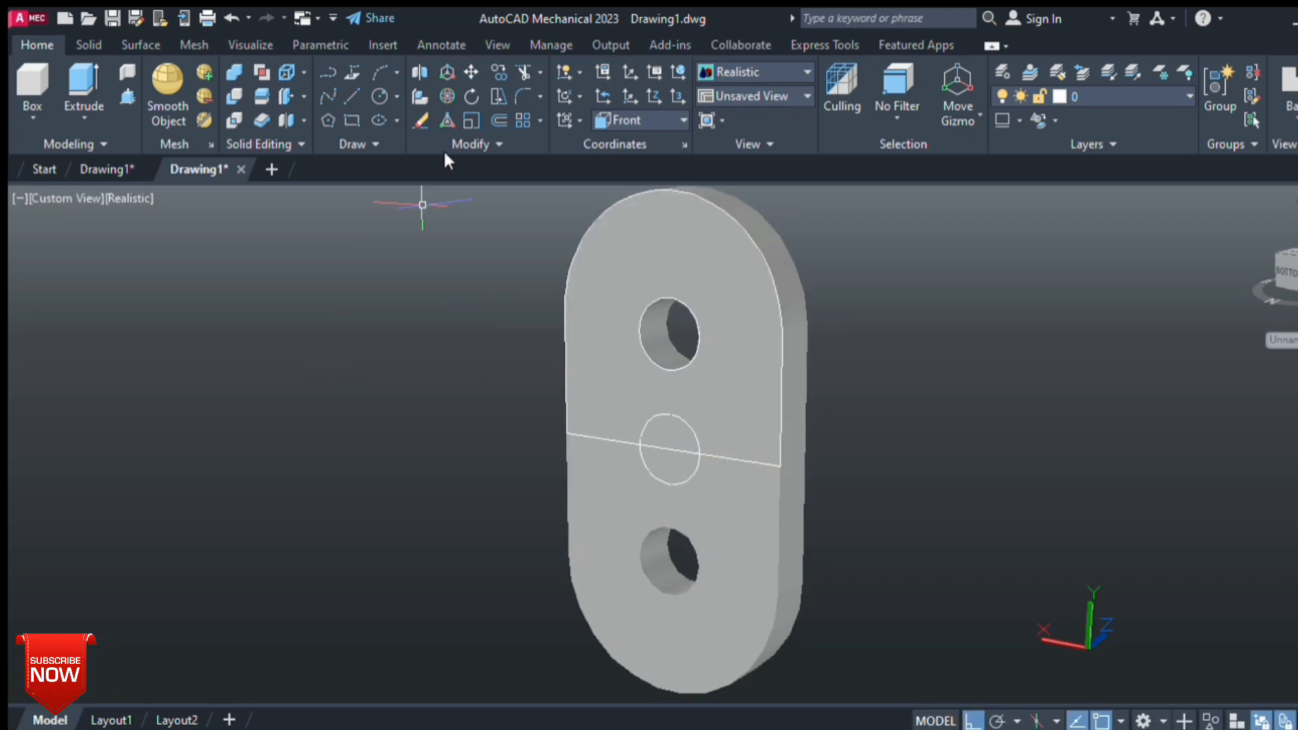
left_click(124, 96)
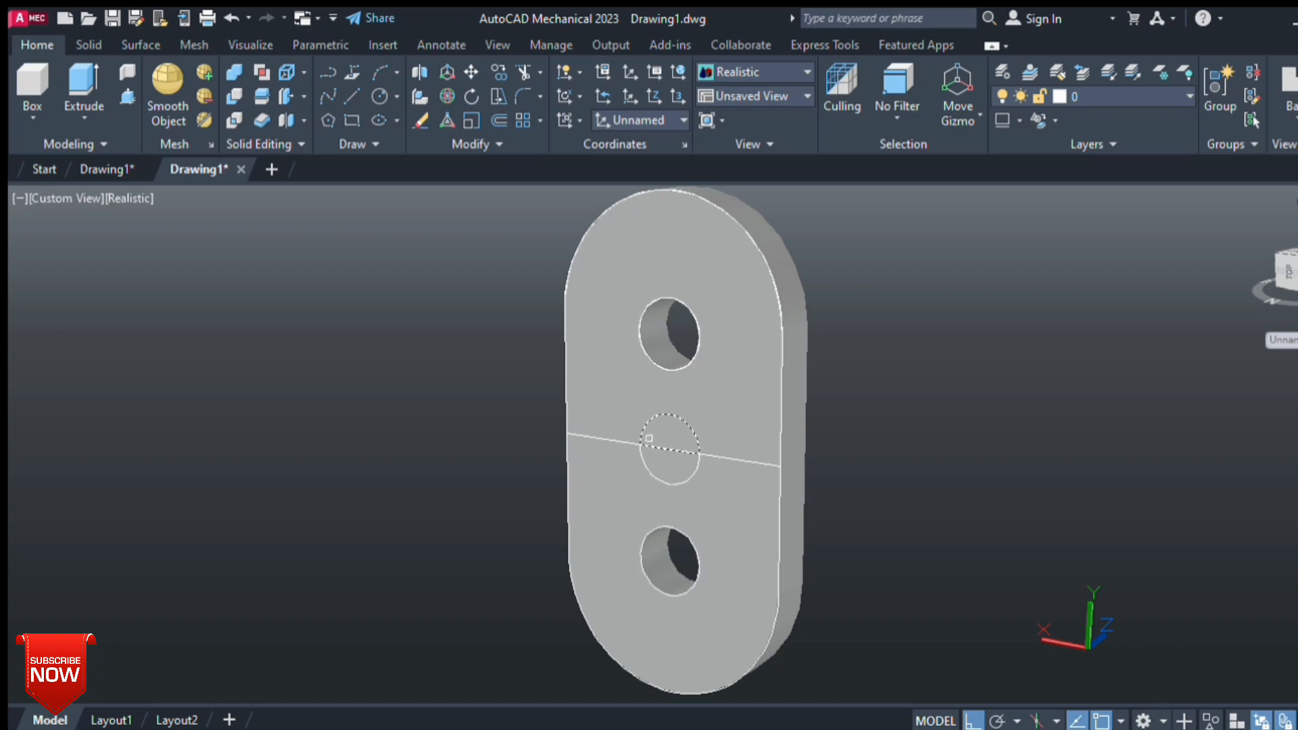
left_click(89, 73)
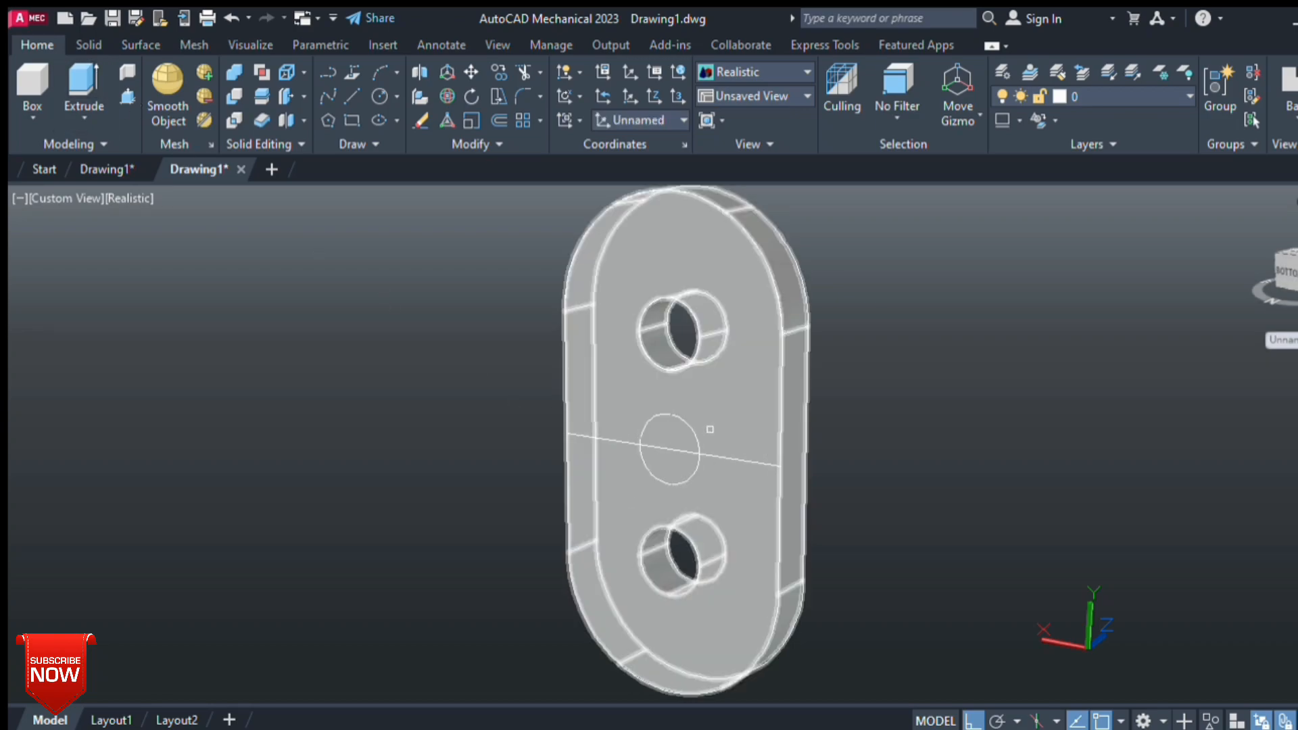
left_click(632, 444)
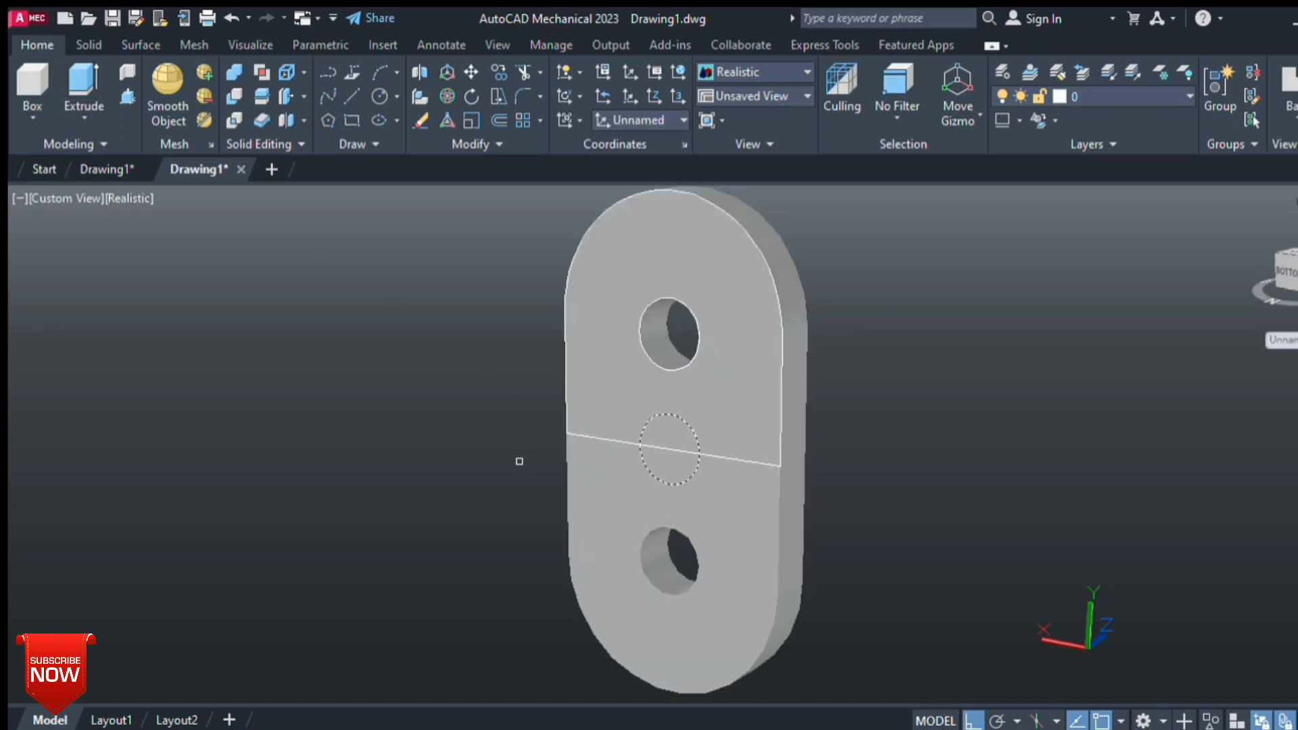
key("Return")
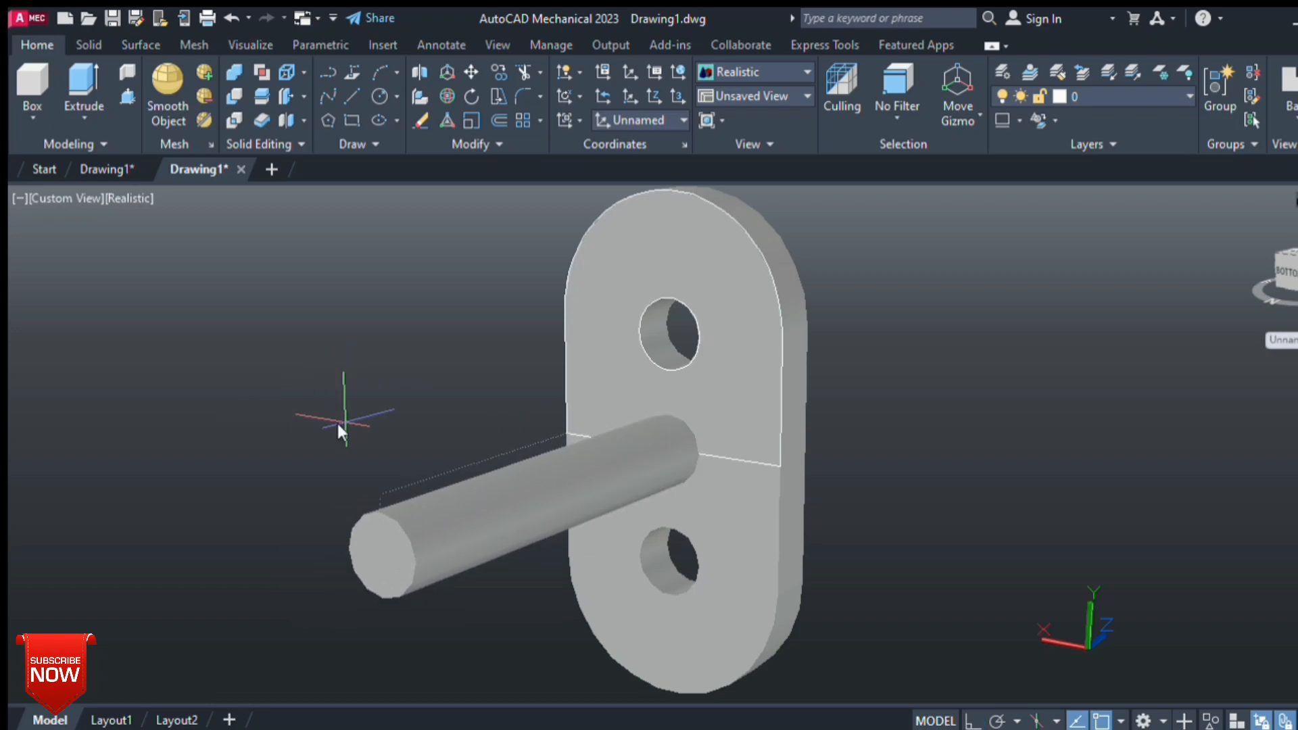
left_click(342, 423)
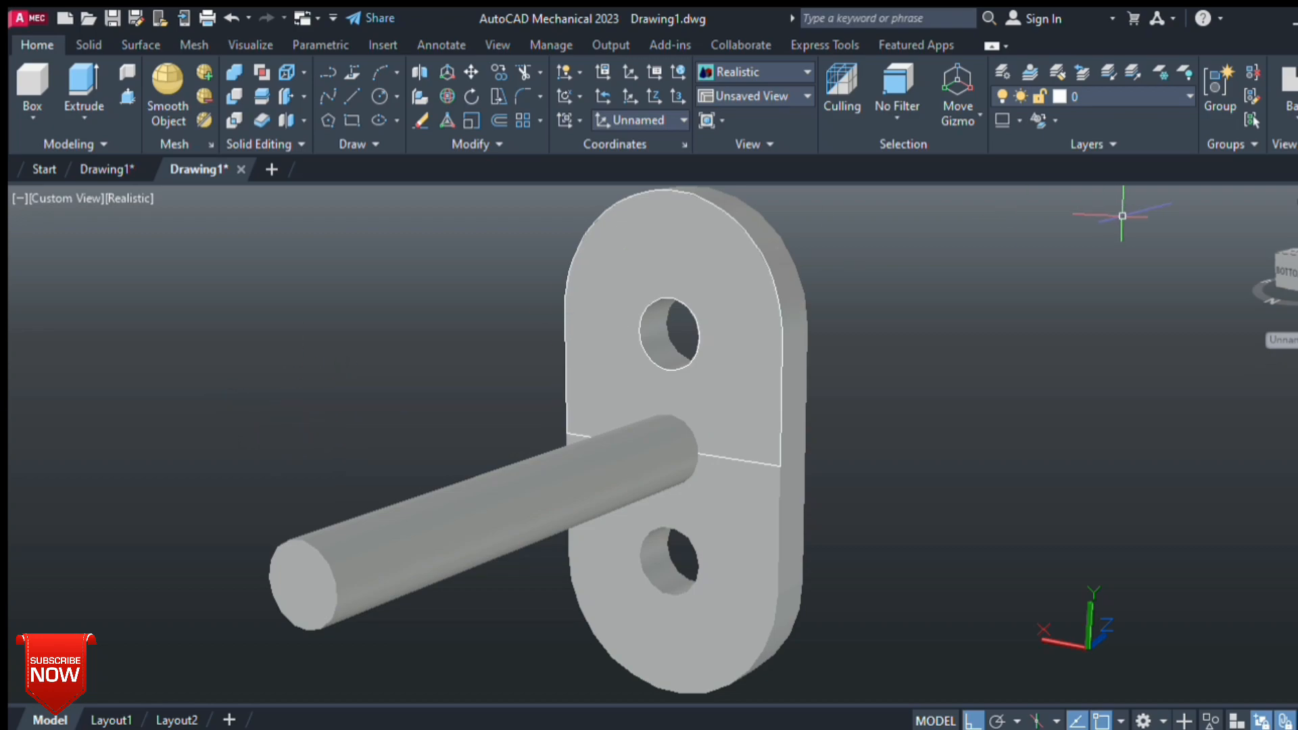
left_click(1248, 222)
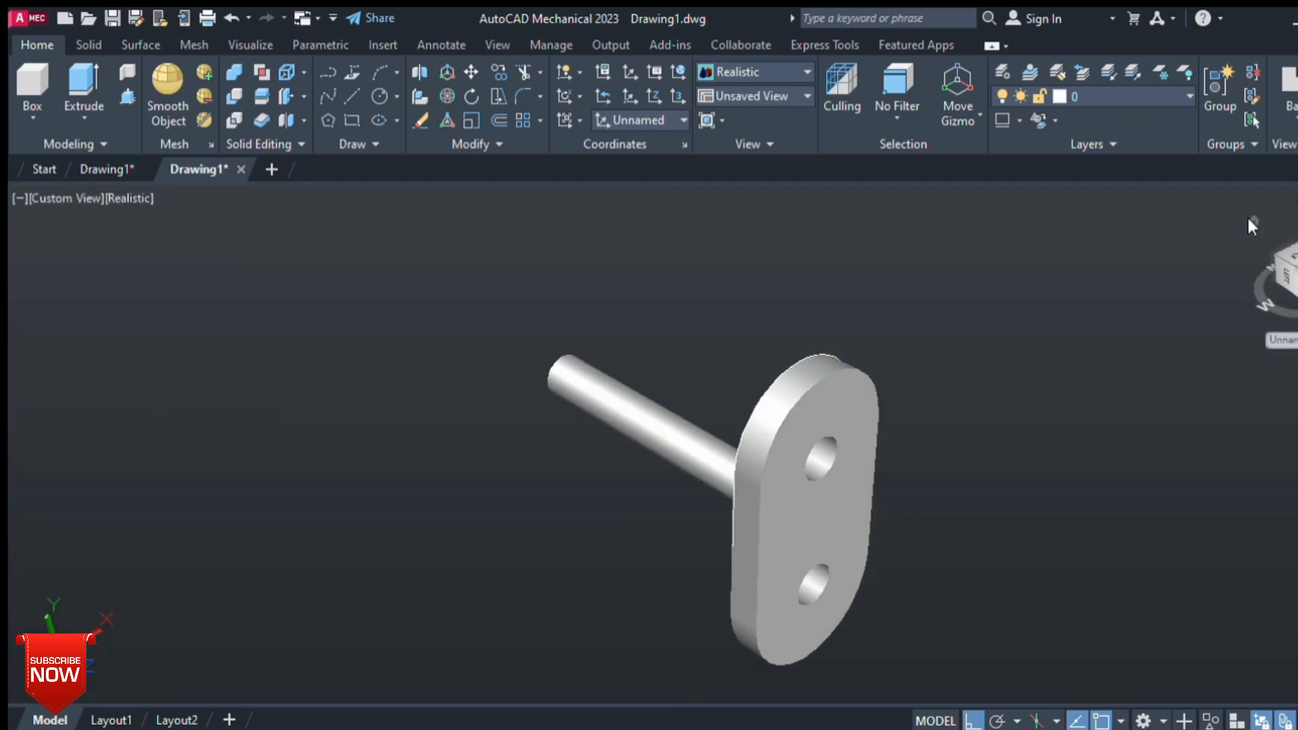
middle_click_drag(521, 399, 180, 420, "shift")
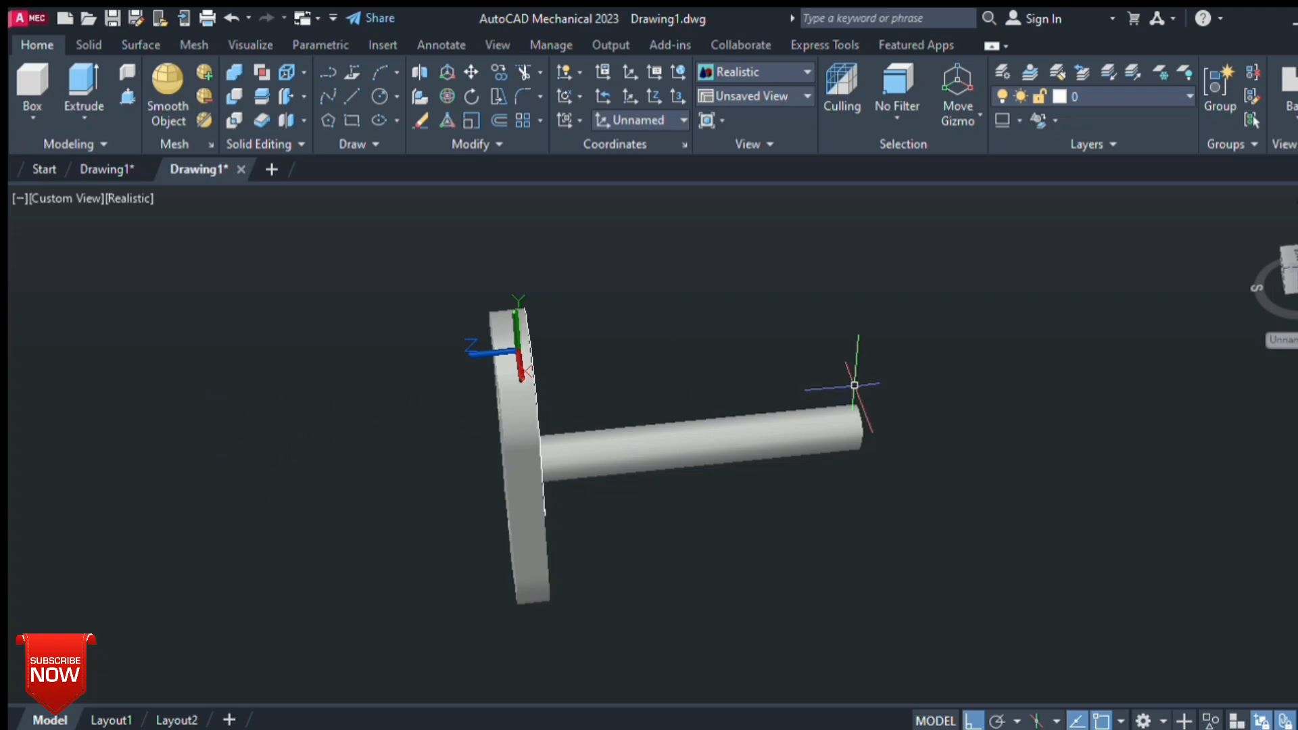
middle_click_drag(849, 371, 933, 369, "shift")
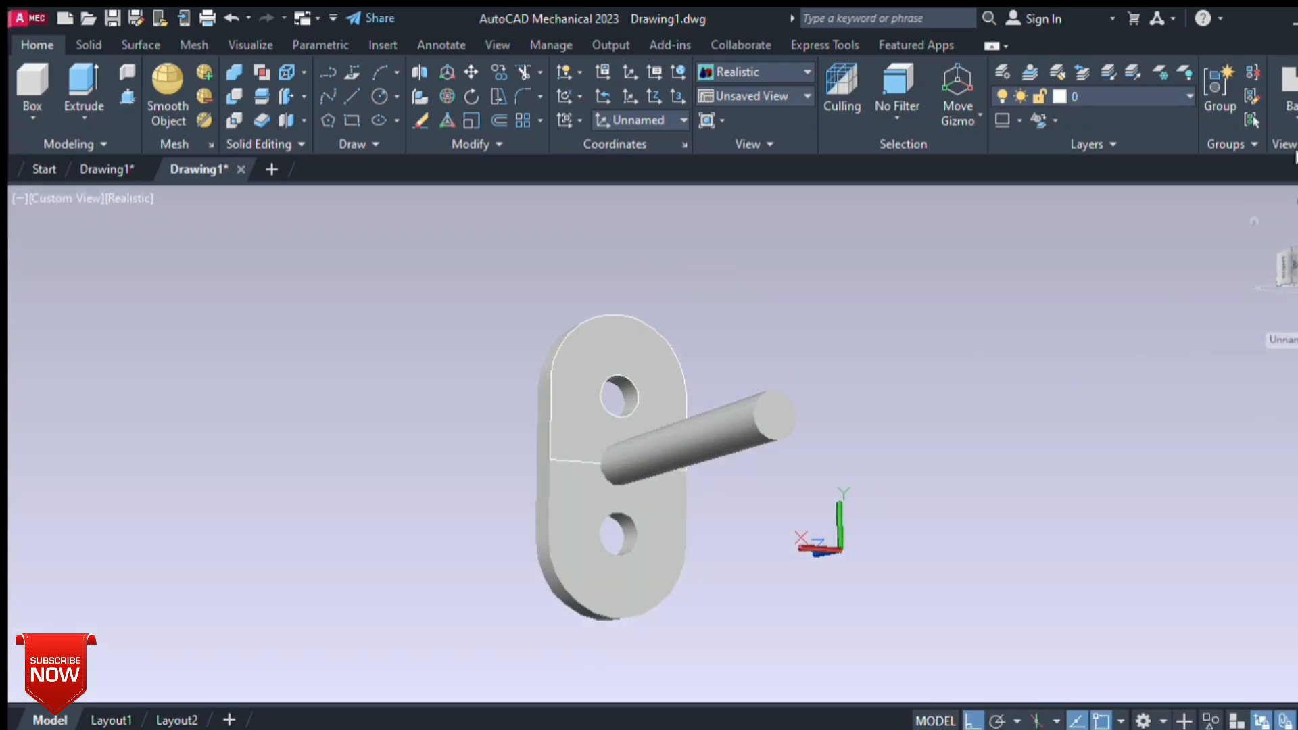